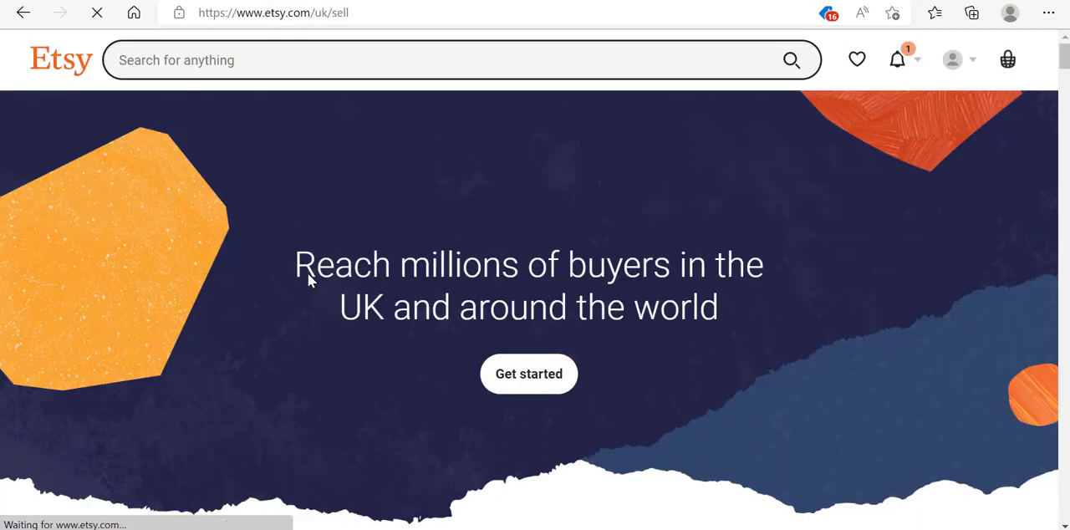
# - Start opening an Etsy shop and answer that you're just starting to sell for the first time ever
pyautogui.click(519, 387)
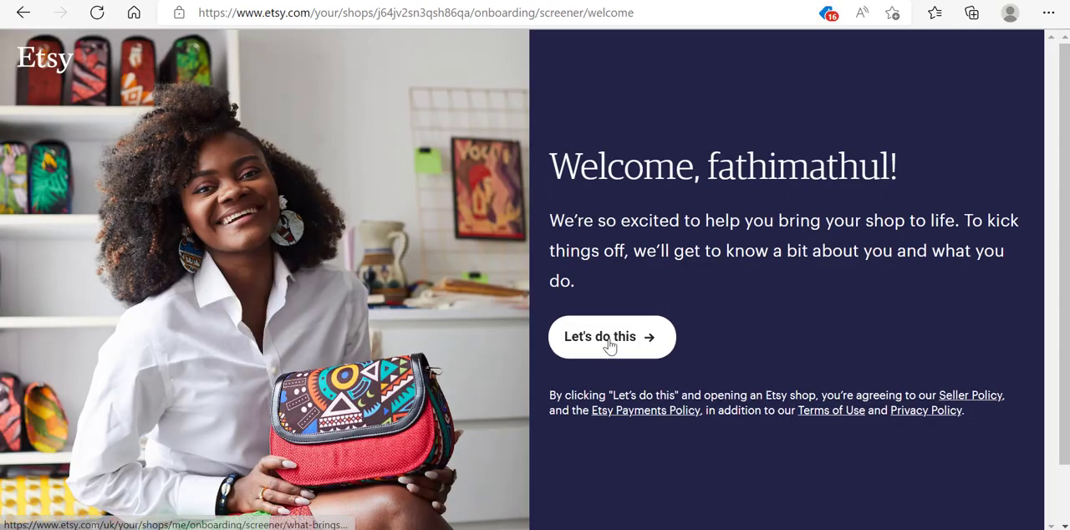
pyautogui.click(609, 346)
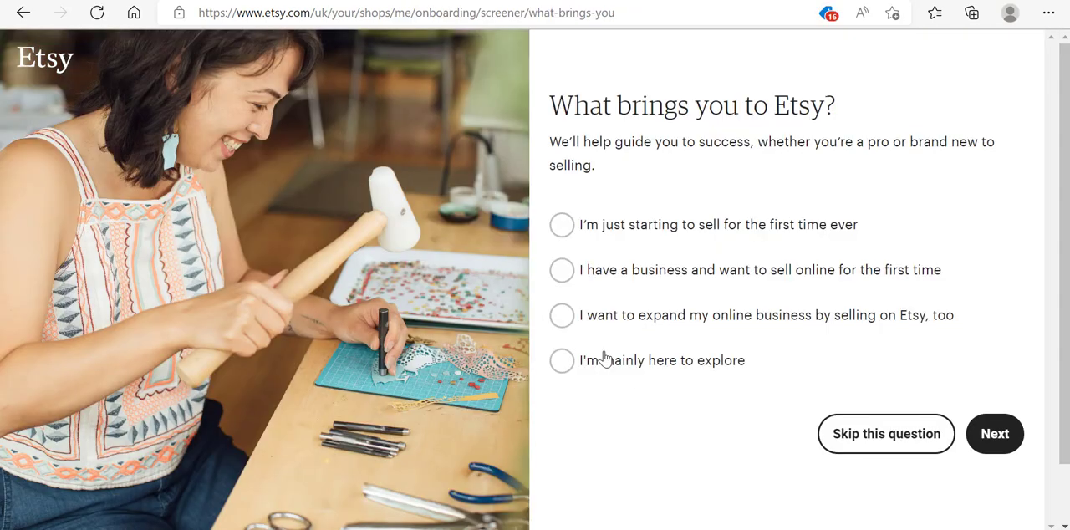
pyautogui.click(563, 225)
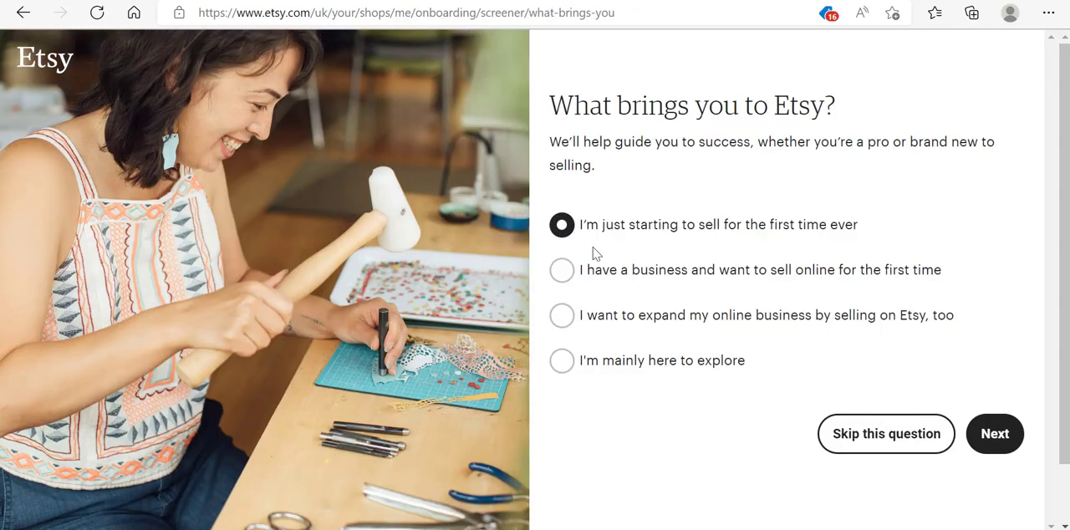
pyautogui.click(988, 446)
# - Continue past the help-topics question and start creating your shop
pyautogui.scroll(-7, 984, 446)
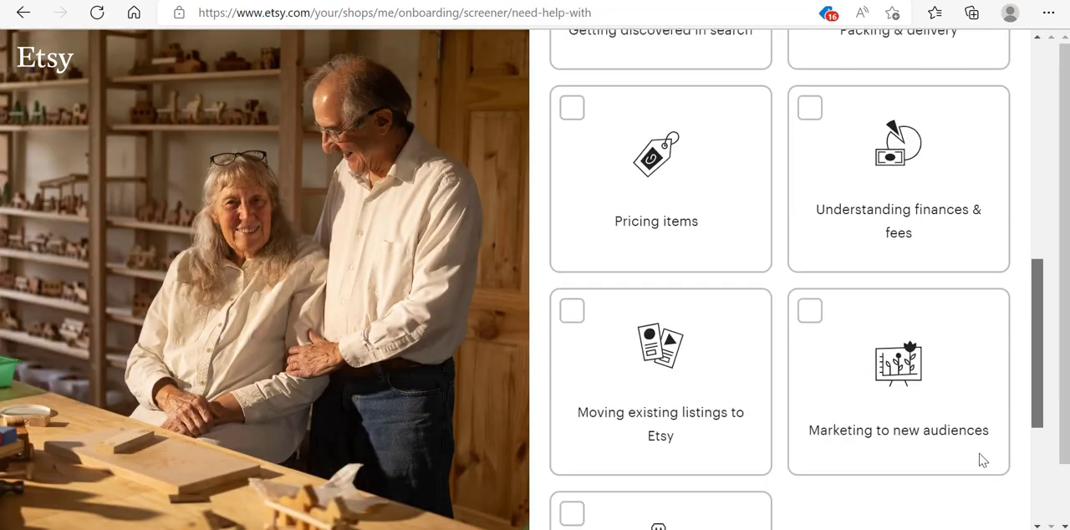
pyautogui.click(825, 463)
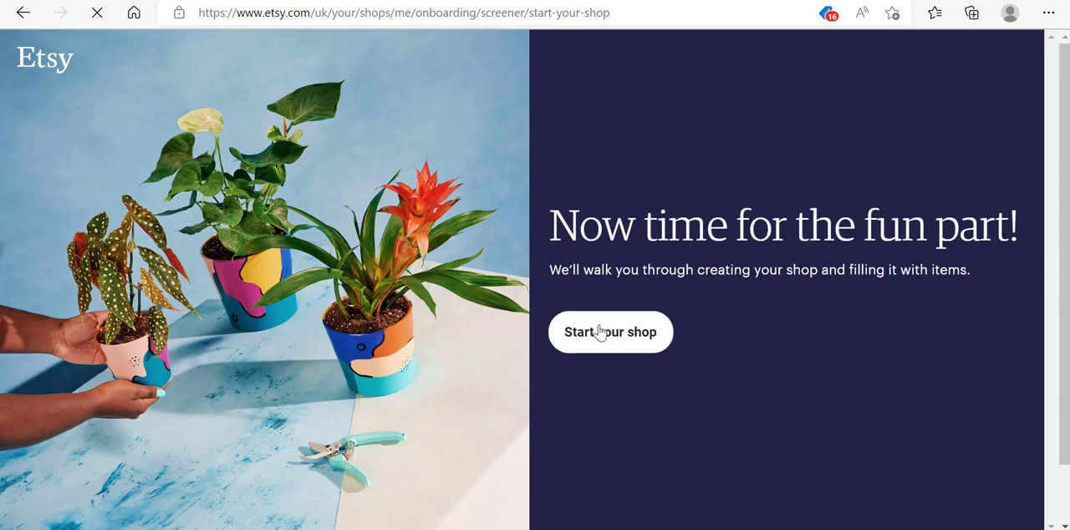
pyautogui.click(599, 333)
# - Set the shop language to English and the shop country to India
pyautogui.scroll(-2, 535, 207)
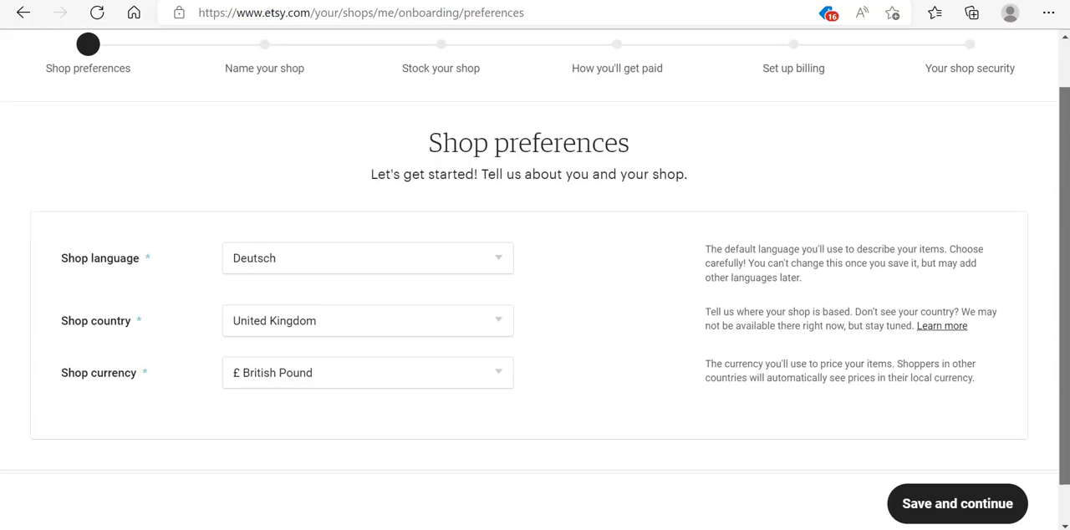
pyautogui.click(496, 218)
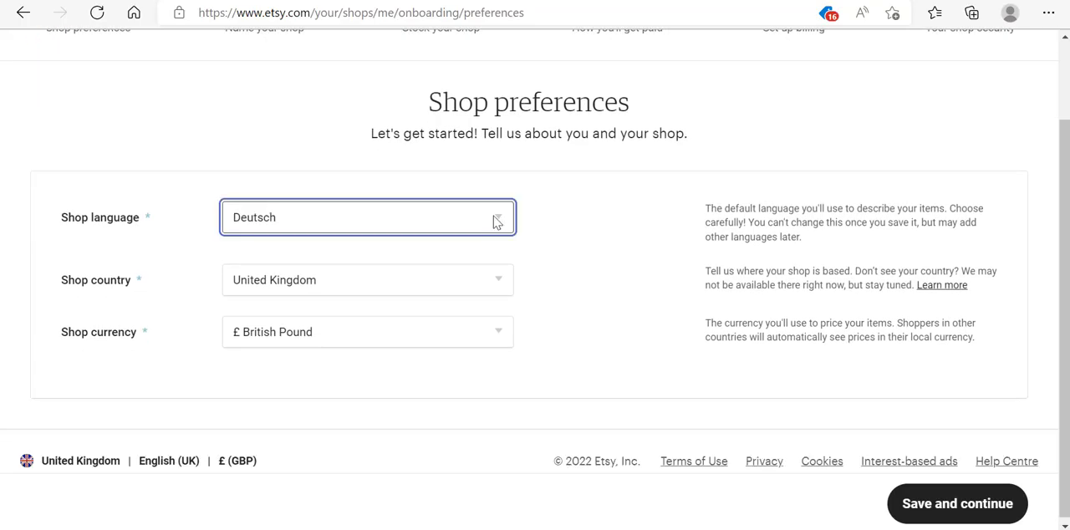
pyautogui.click(286, 273)
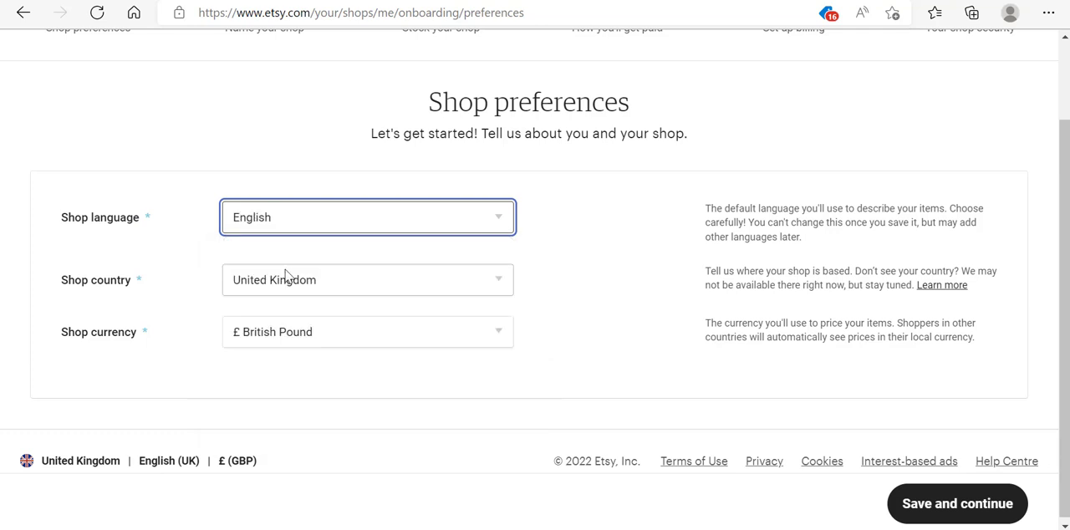
pyautogui.click(496, 280)
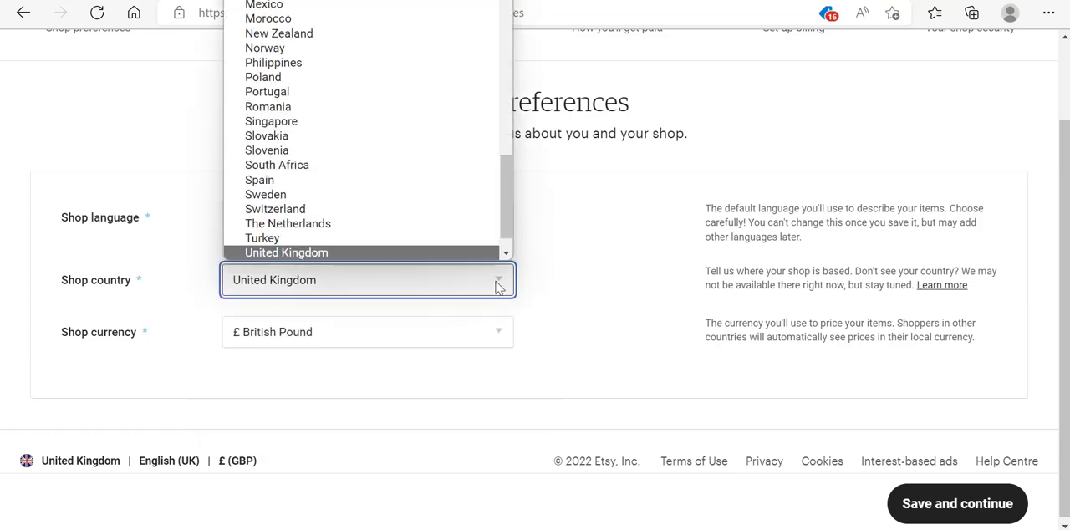
pyautogui.write('ia')
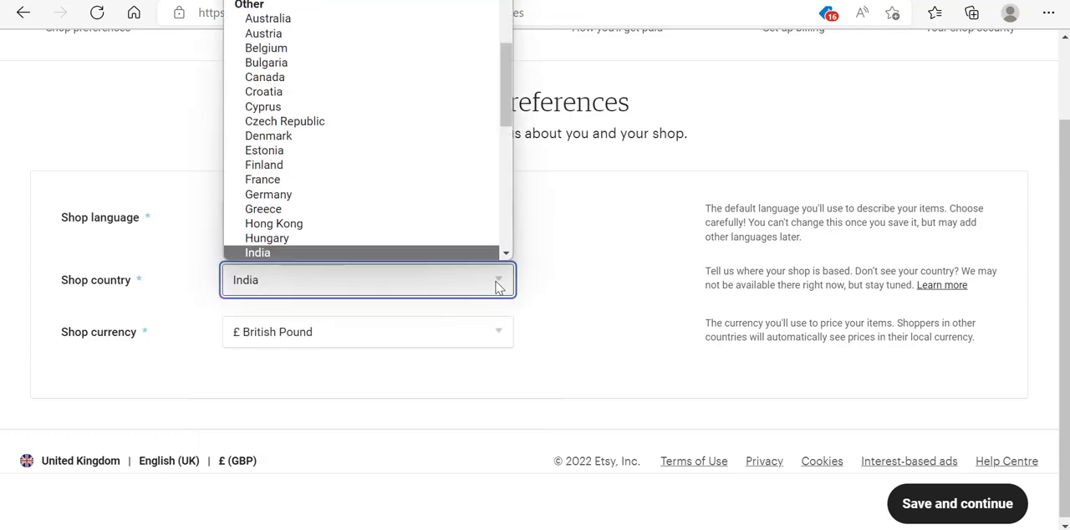
pyautogui.click(265, 254)
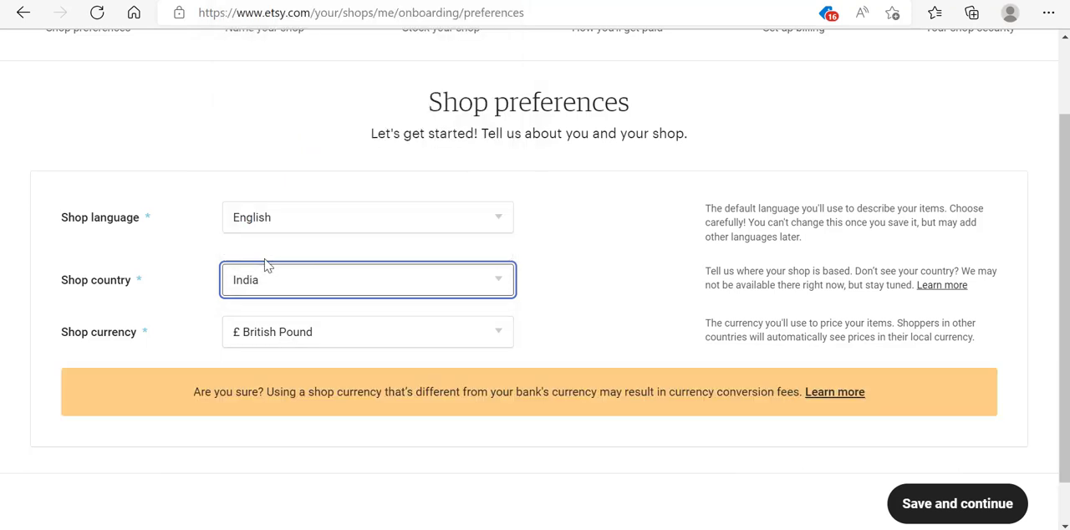
# - Set the shop currency to United States Dollar and save the shop preferences
pyautogui.click(318, 337)
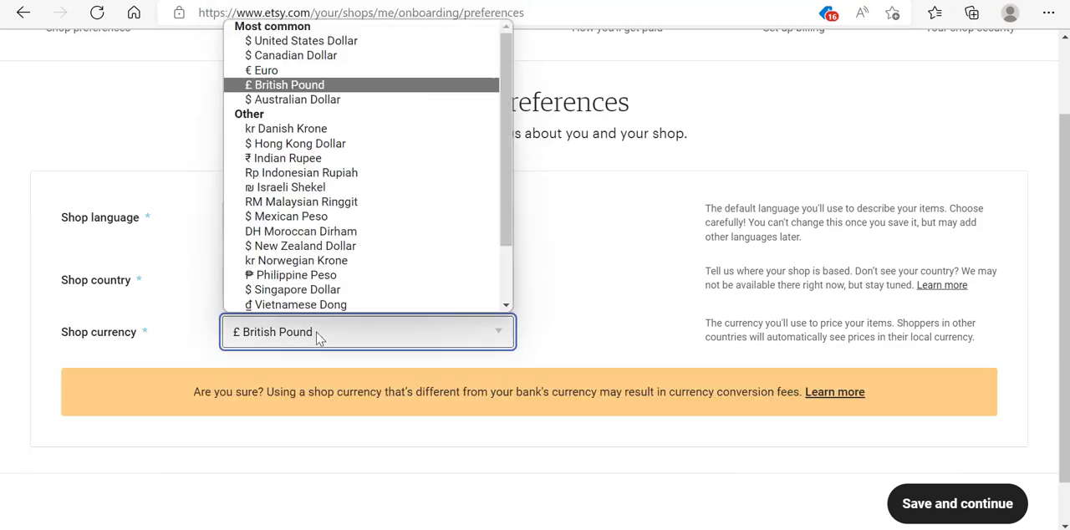
pyautogui.click(334, 41)
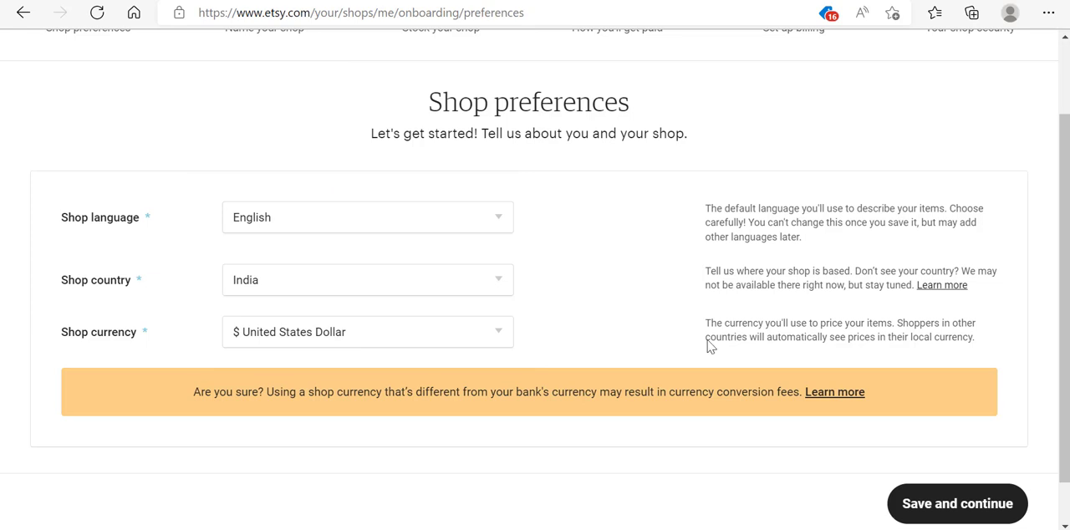
pyautogui.click(907, 503)
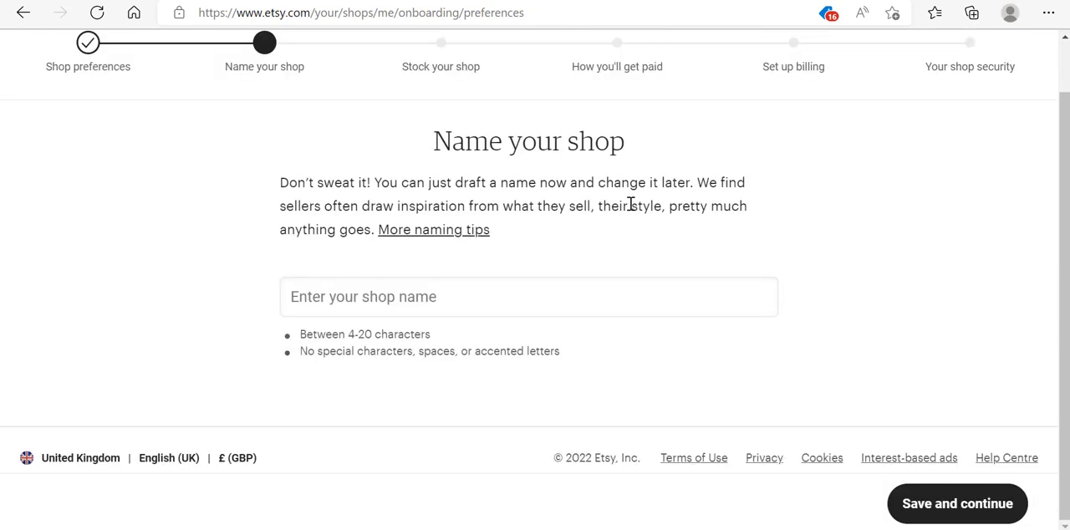
# - Name the shop elegantwebpages and save to continue
pyautogui.click(481, 291)
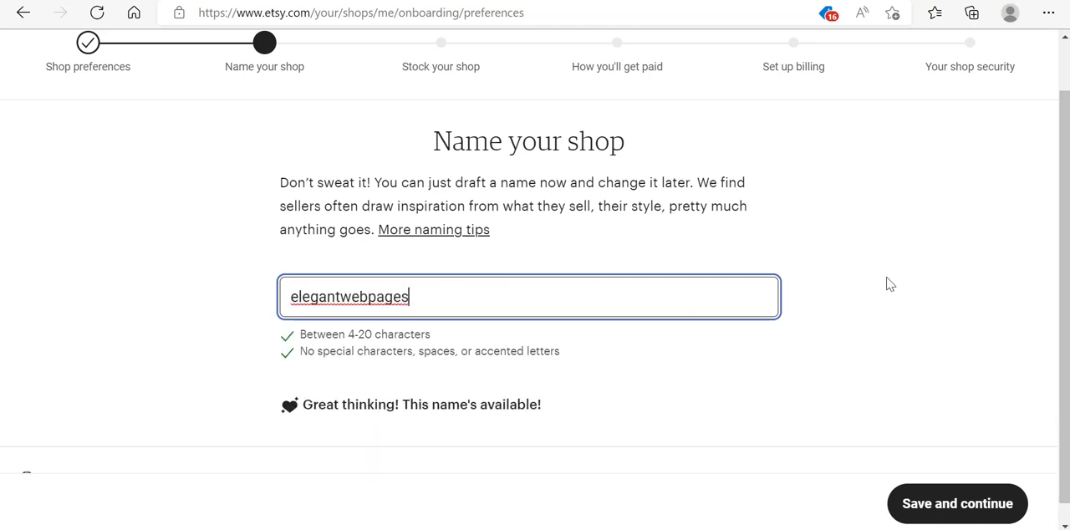
pyautogui.click(889, 281)
pyautogui.scroll(-1, 535, 274)
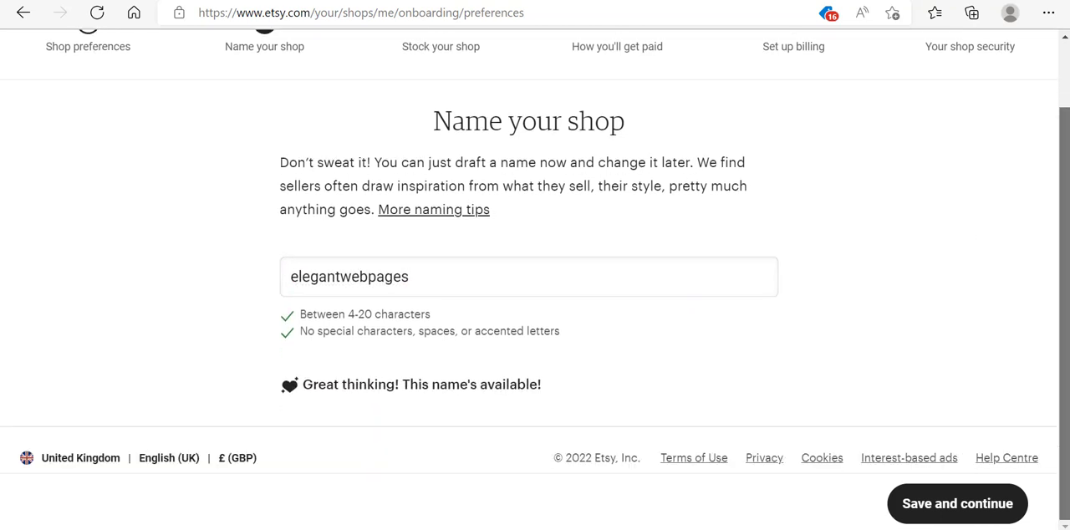
pyautogui.click(937, 506)
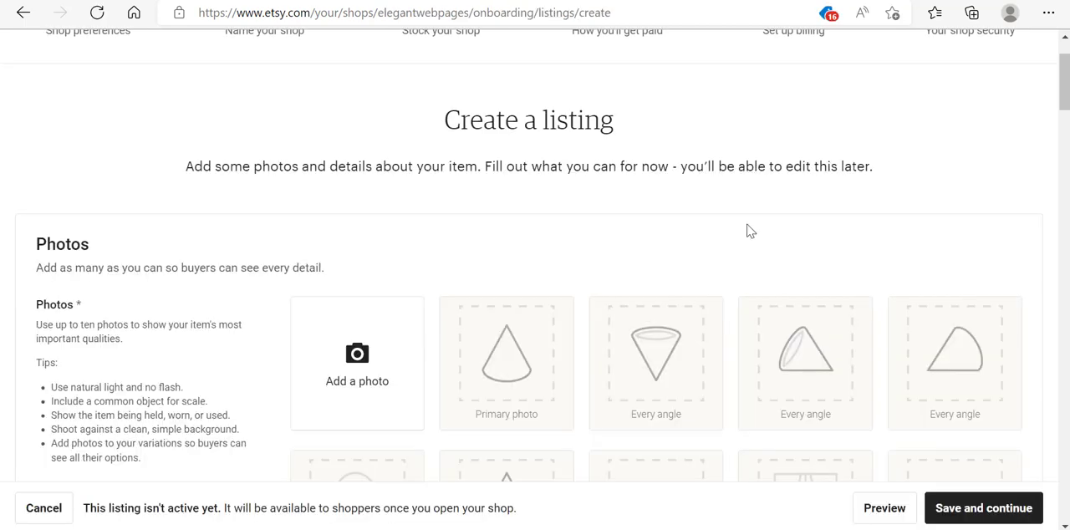
# - Upload Main.jpg and Table.jpg from the Desktop WP folder as listing photos
pyautogui.click(366, 365)
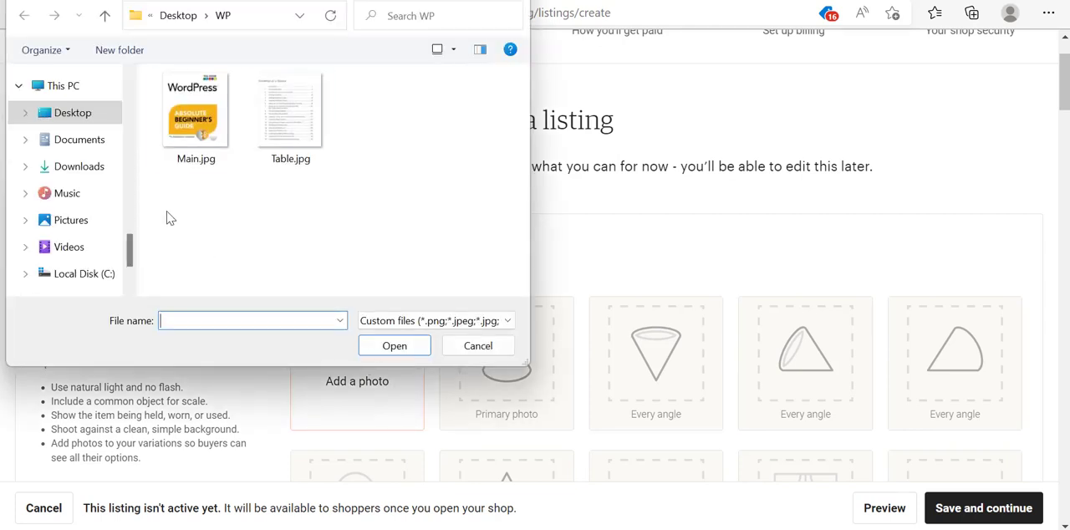
pyautogui.moveTo(169, 218); pyautogui.dragTo(269, 128)
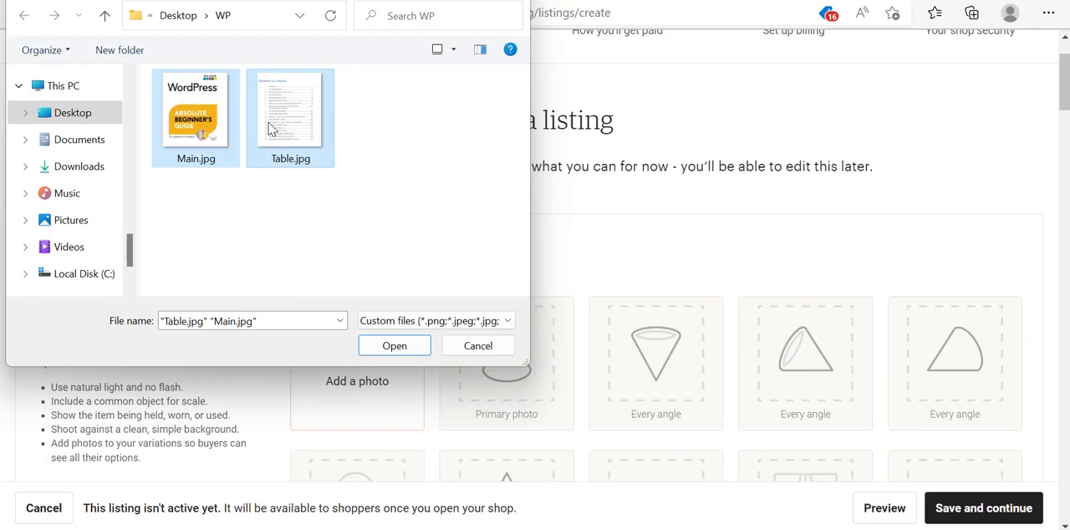
pyautogui.click(390, 348)
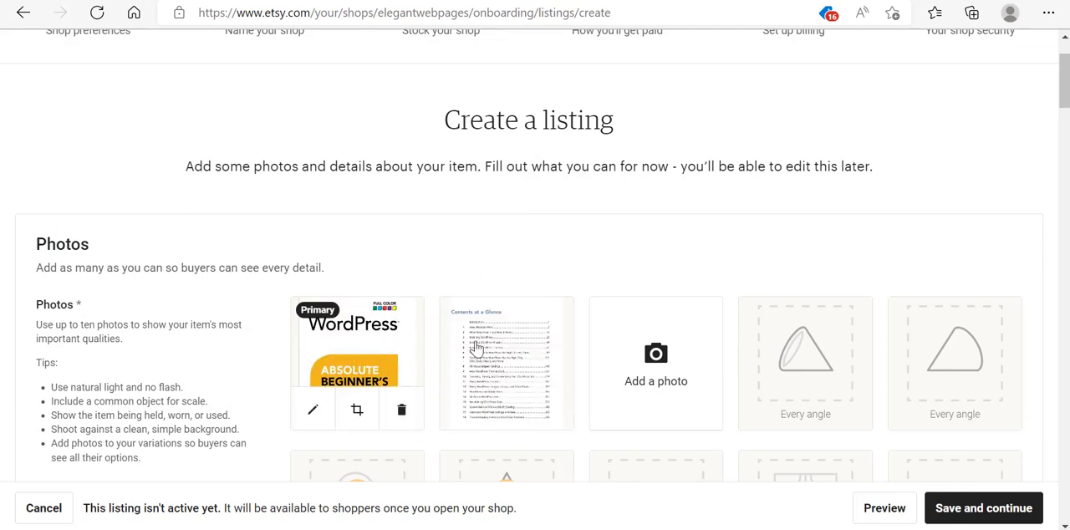
pyautogui.moveTo(354, 370)
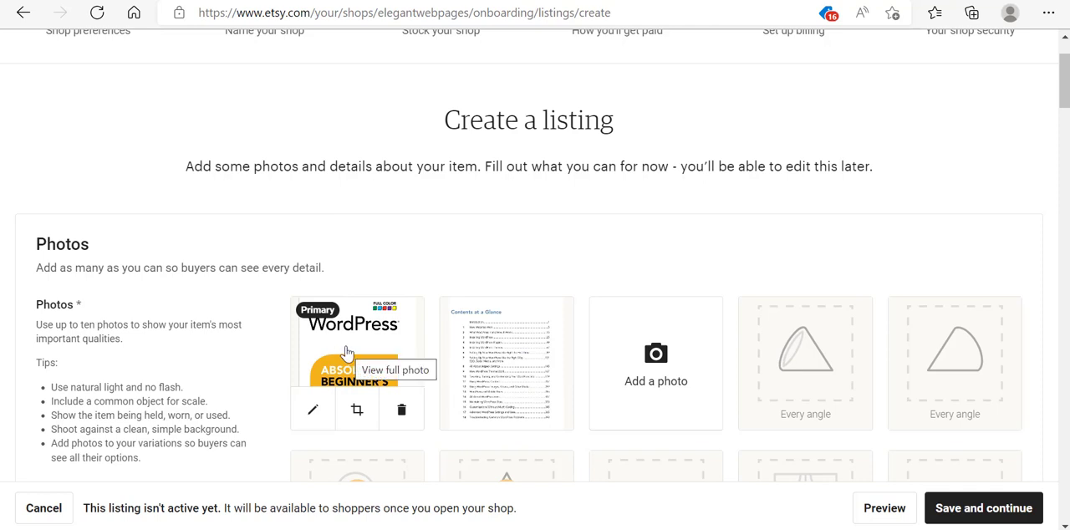
pyautogui.moveTo(348, 351)
pyautogui.mouseDown()
pyautogui.moveTo(461, 336)
pyautogui.moveTo(506, 342)
pyautogui.moveTo(370, 366)
pyautogui.moveTo(360, 355)
pyautogui.mouseUp()
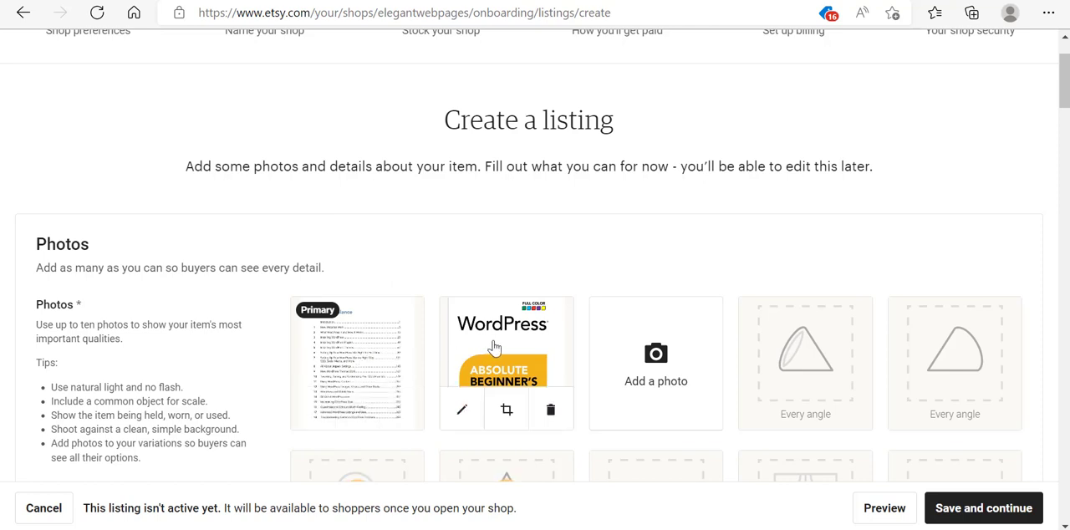
pyautogui.moveTo(492, 351); pyautogui.dragTo(328, 340)
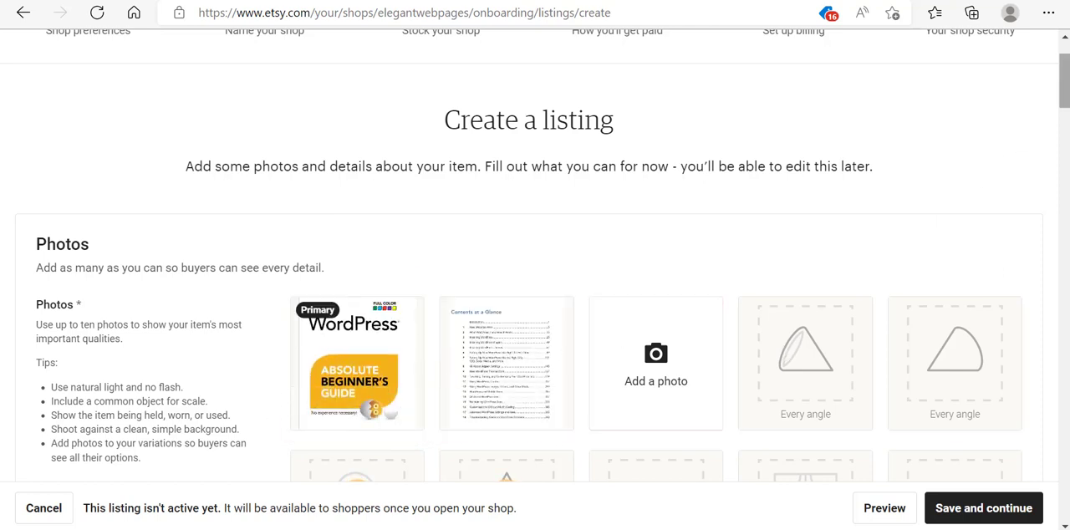
# - Adjust the primary photo's thumbnail position and save it
pyautogui.moveTo(1065, 90); pyautogui.dragTo(1065, 114)
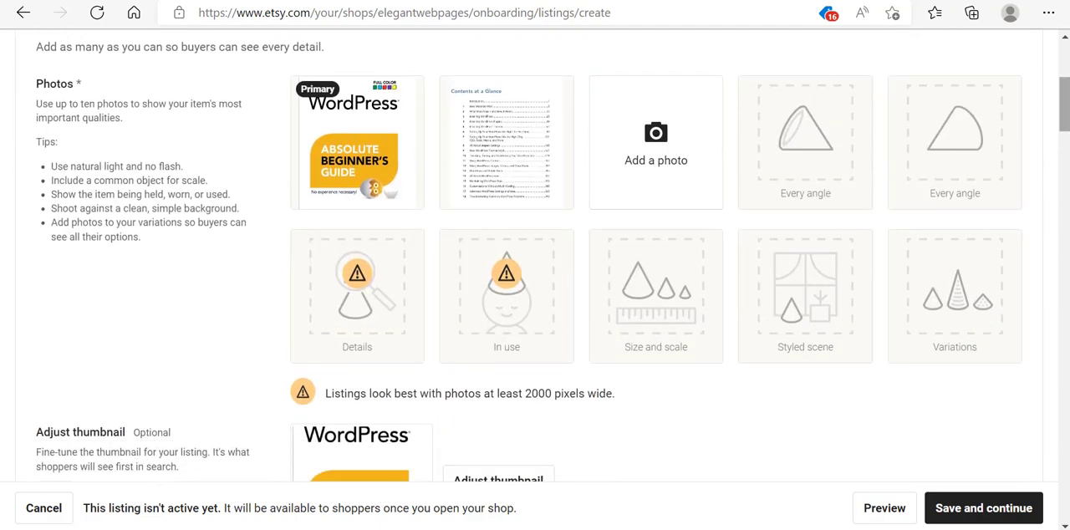
pyautogui.moveTo(1065, 105); pyautogui.dragTo(1065, 130)
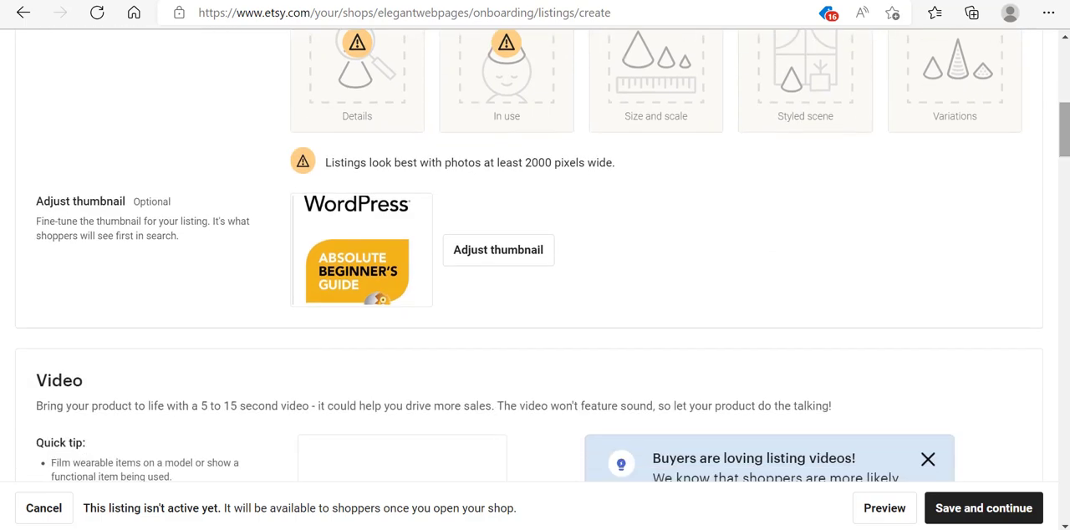
pyautogui.click(493, 251)
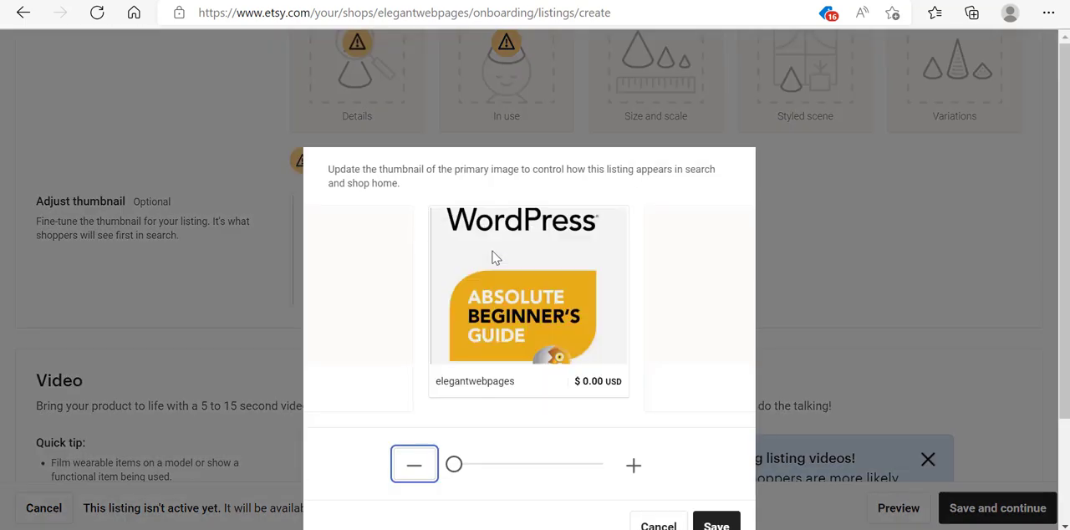
pyautogui.moveTo(517, 232)
pyautogui.mouseDown()
pyautogui.moveTo(513, 260)
pyautogui.moveTo(520, 242)
pyautogui.mouseUp()
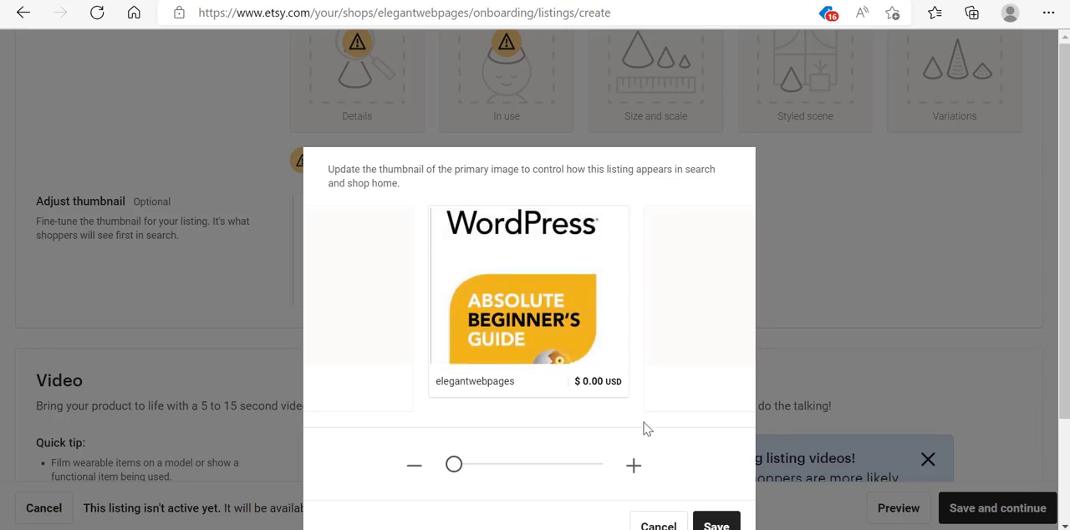
pyautogui.click(716, 524)
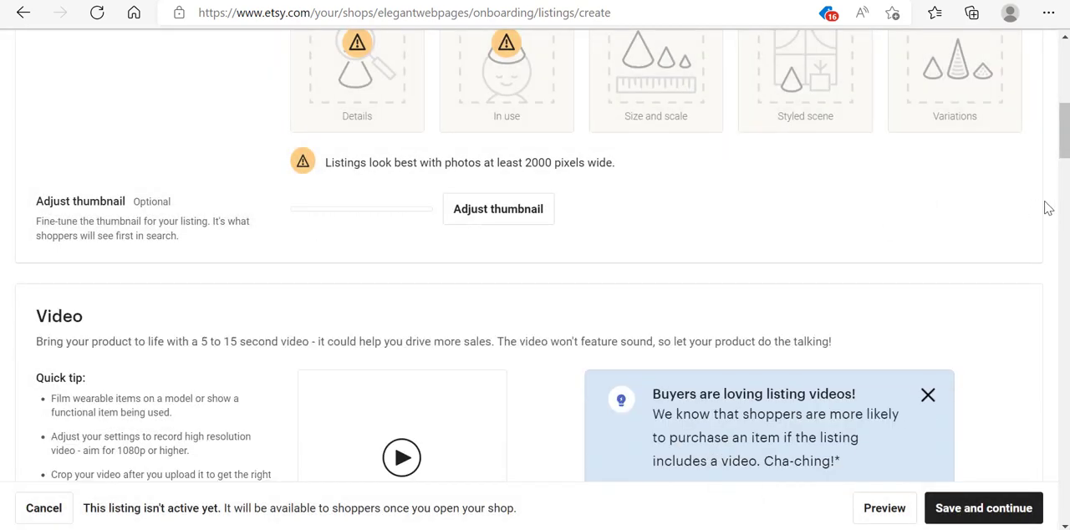
# - Enter the title 'WordPress Websites Absolute Beginers Guide 2022' and set who made it to Another company or person
pyautogui.scroll(-4, 199, 96)
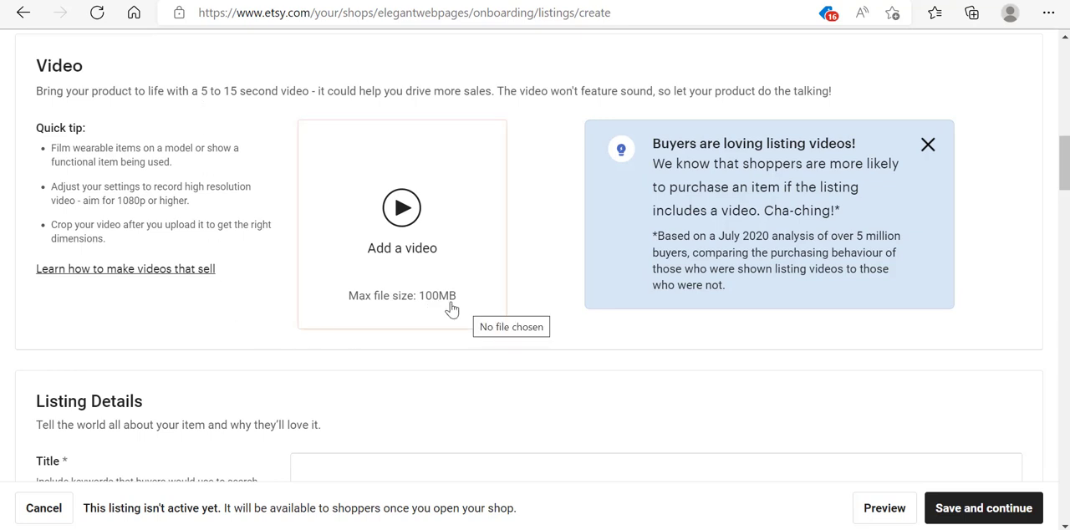
pyautogui.moveTo(1065, 163); pyautogui.dragTo(1065, 197)
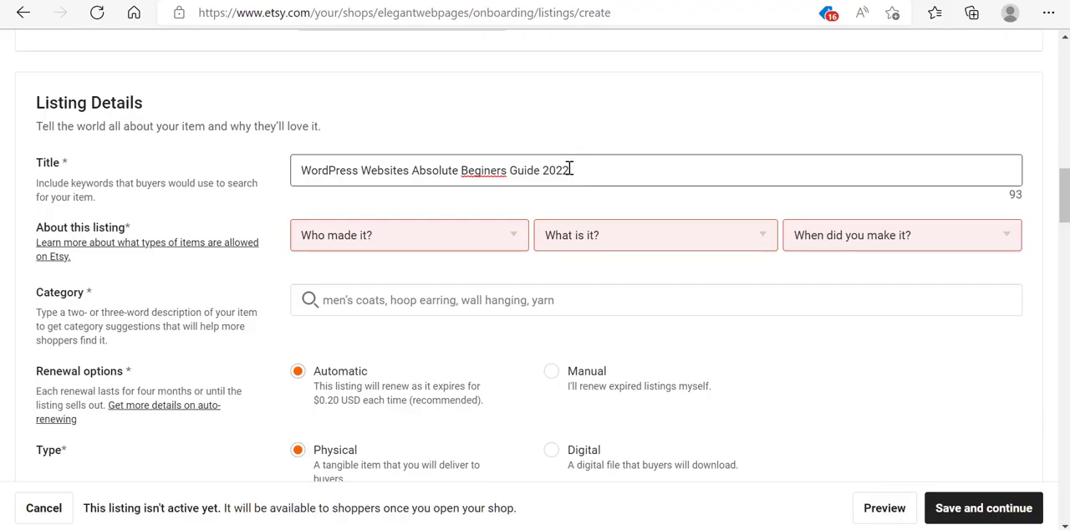
pyautogui.click(482, 243)
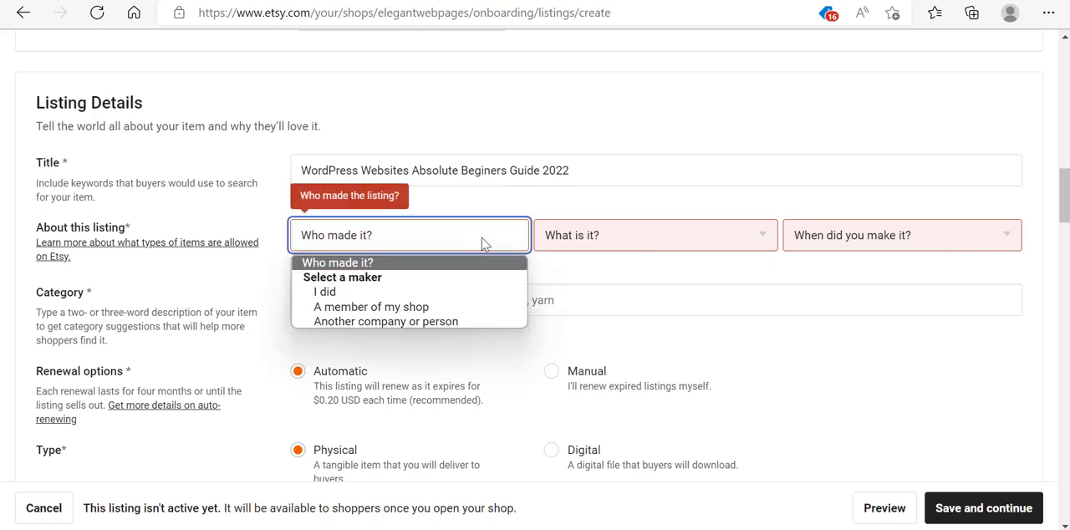
pyautogui.click(344, 322)
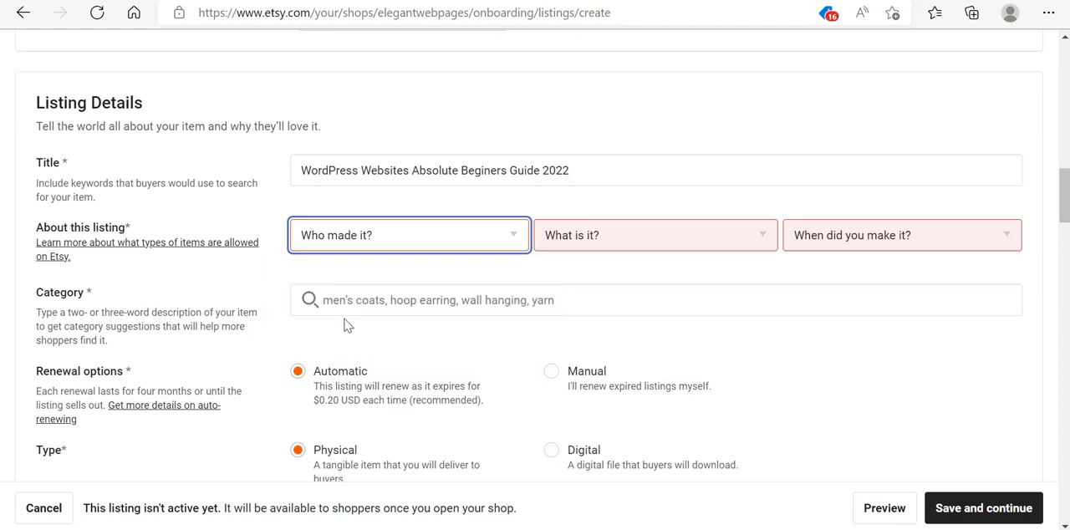
# - Describe the listing as a finished product made in 2020 - 2022
pyautogui.click(767, 248)
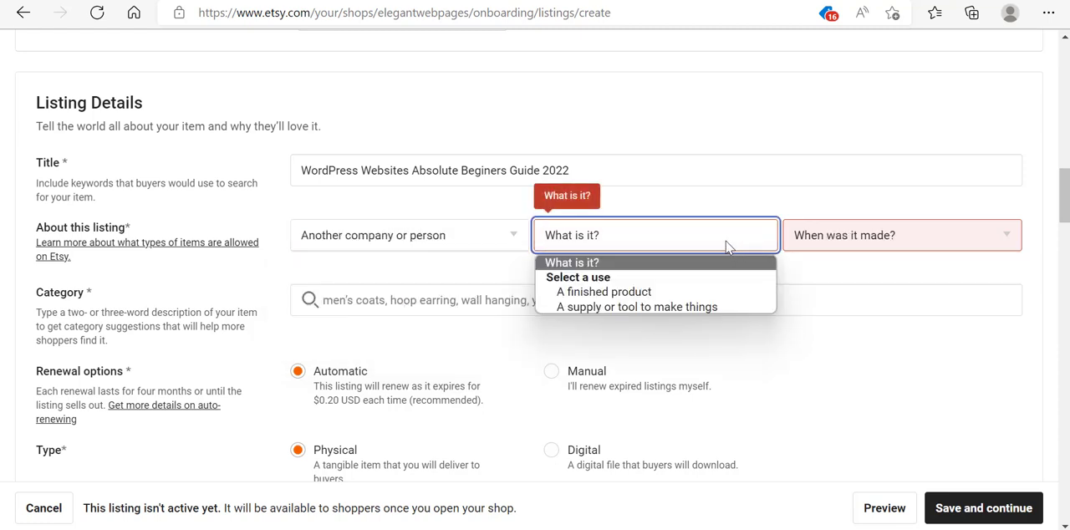
pyautogui.click(644, 291)
pyautogui.click(853, 229)
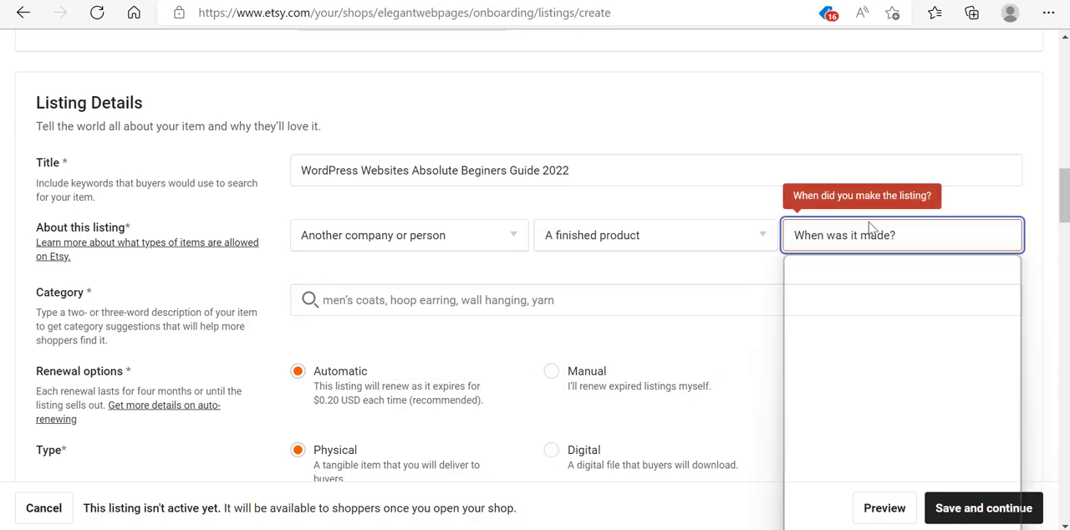
pyautogui.click(828, 321)
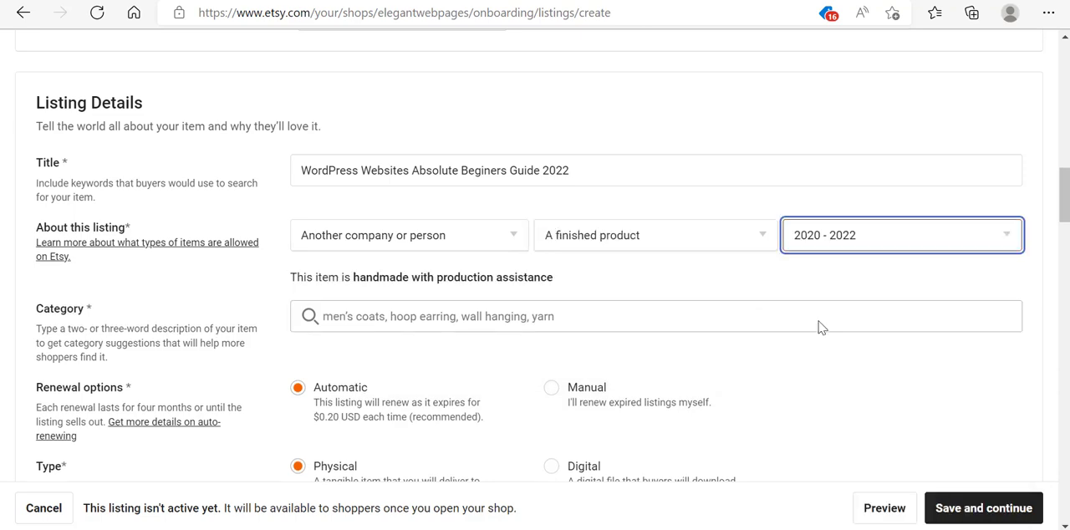
# - Set the listing category to Website Templates by searching for website
pyautogui.scroll(-1, 729, 192)
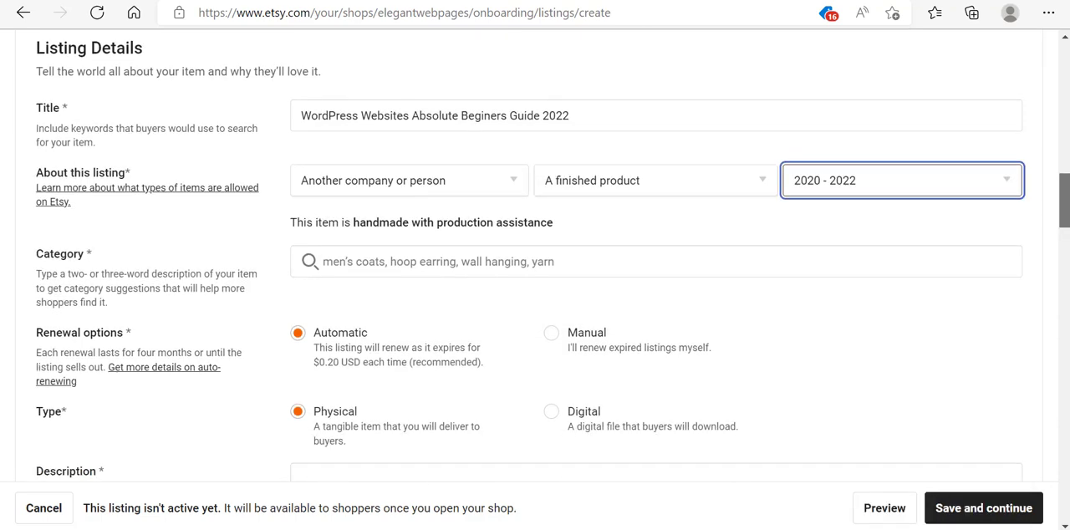
pyautogui.click(523, 208)
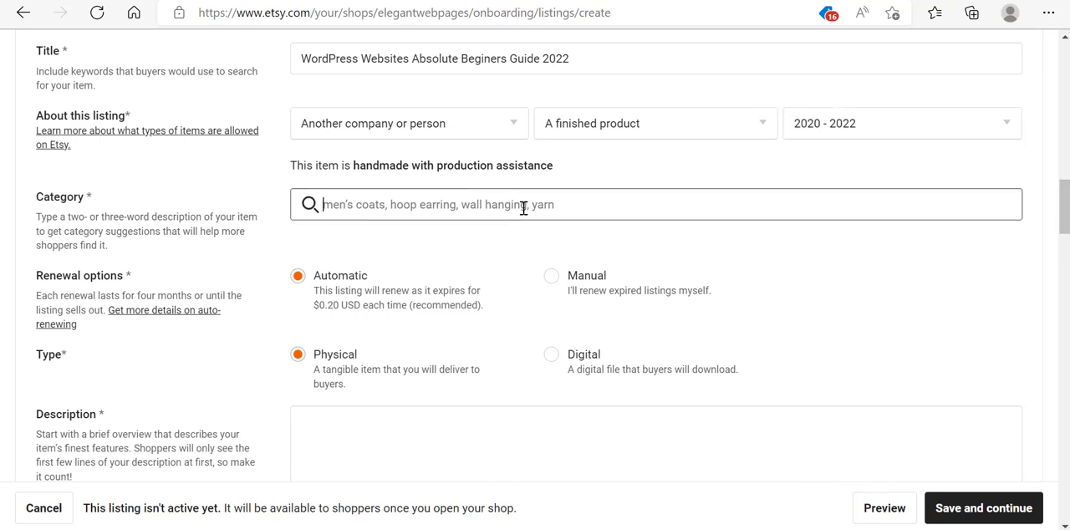
pyautogui.write('web')
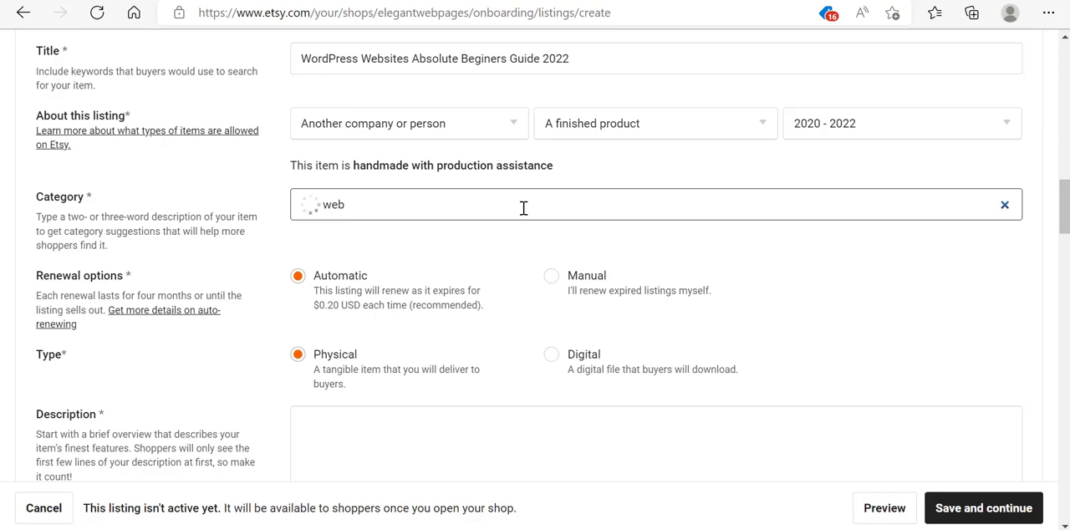
pyautogui.write('site')
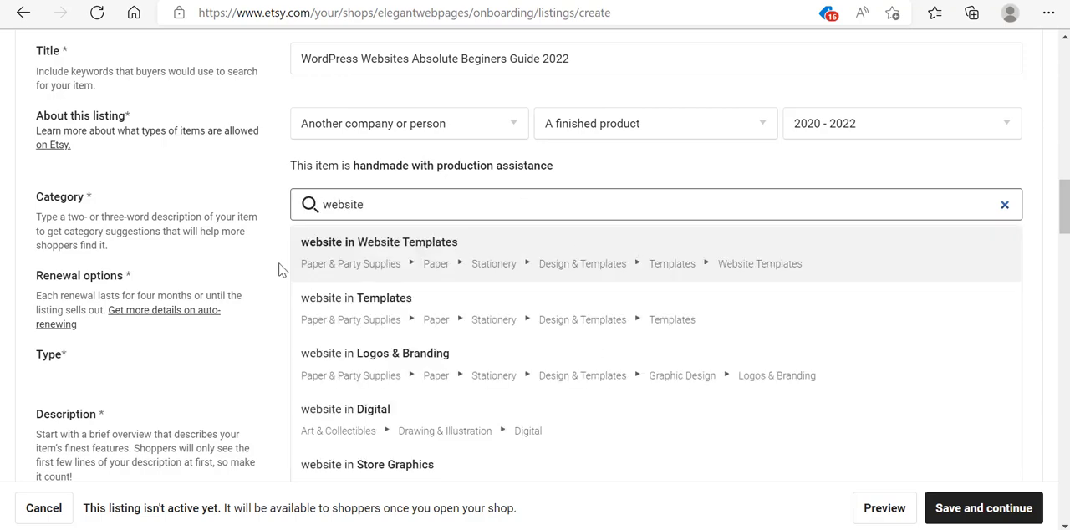
pyautogui.click(408, 251)
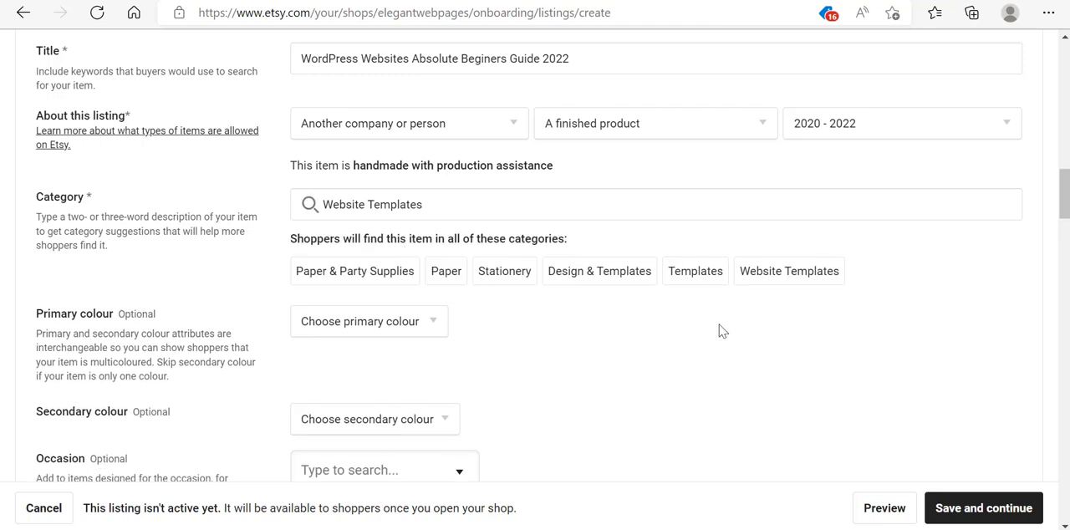
pyautogui.click(440, 327)
pyautogui.click(439, 328)
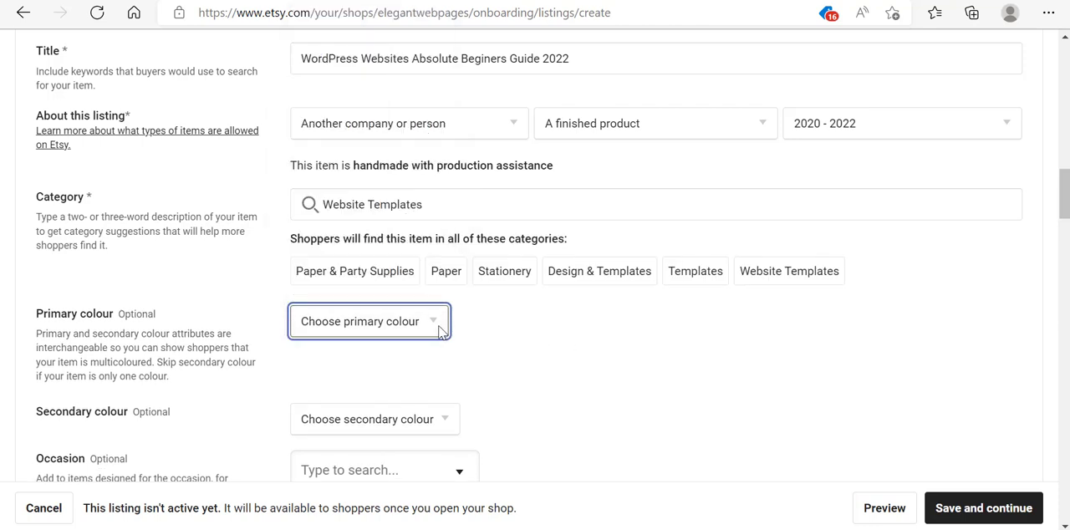
pyautogui.scroll(-1, 1061, 180)
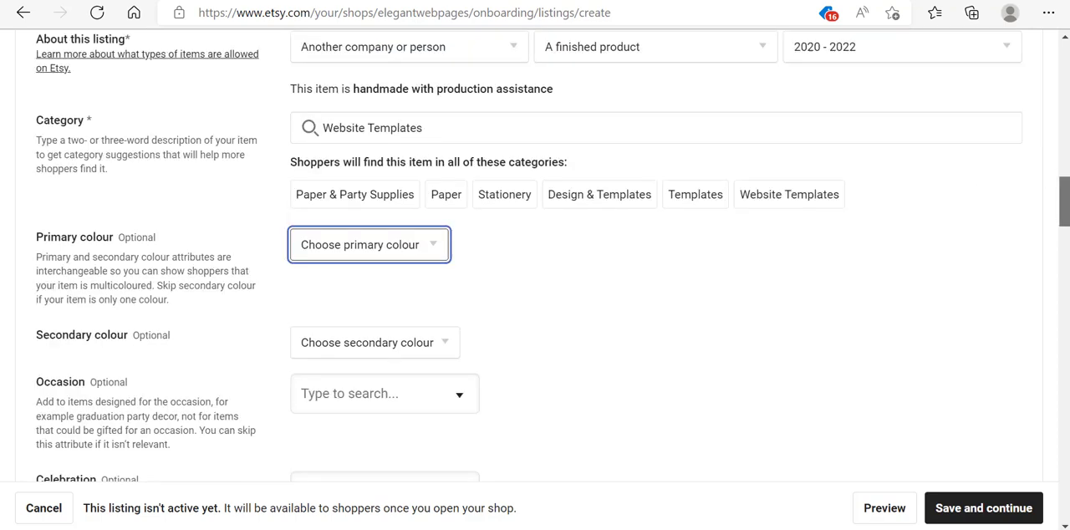
pyautogui.moveTo(1063, 201); pyautogui.dragTo(1064, 227)
pyautogui.click(455, 135)
pyautogui.click(686, 179)
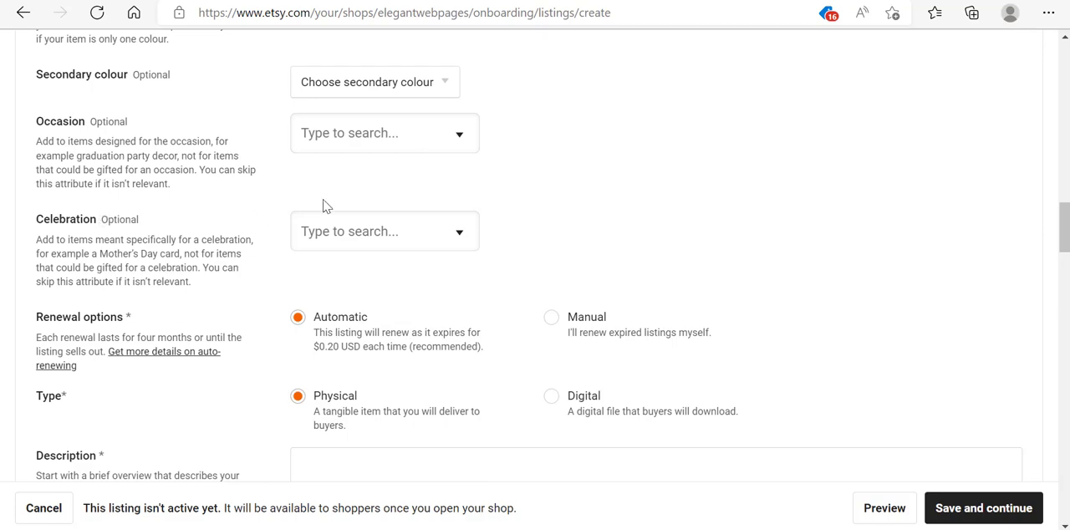
# - Set the renewal option to Manual and the listing type to Digital
pyautogui.scroll(-1, 1061, 251)
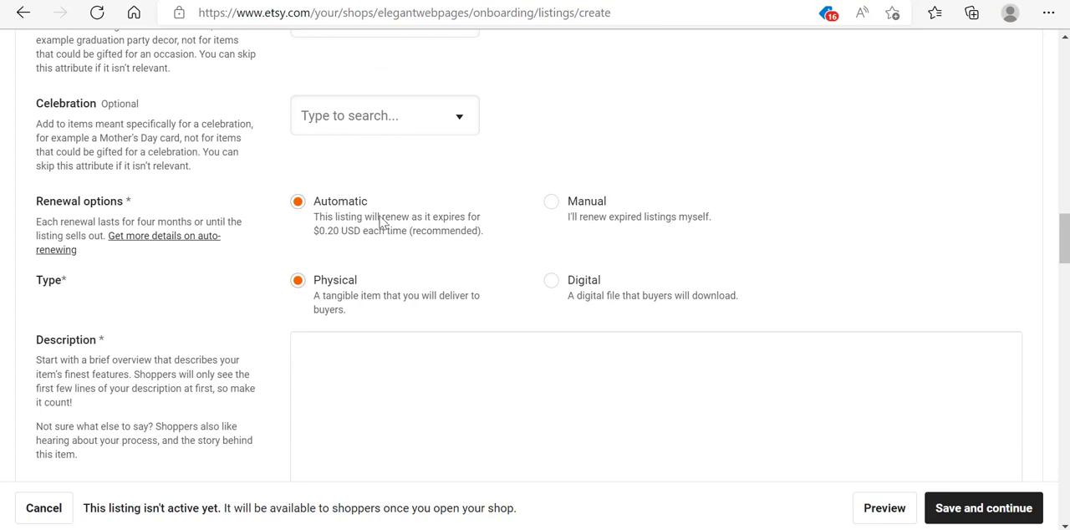
pyautogui.click(552, 209)
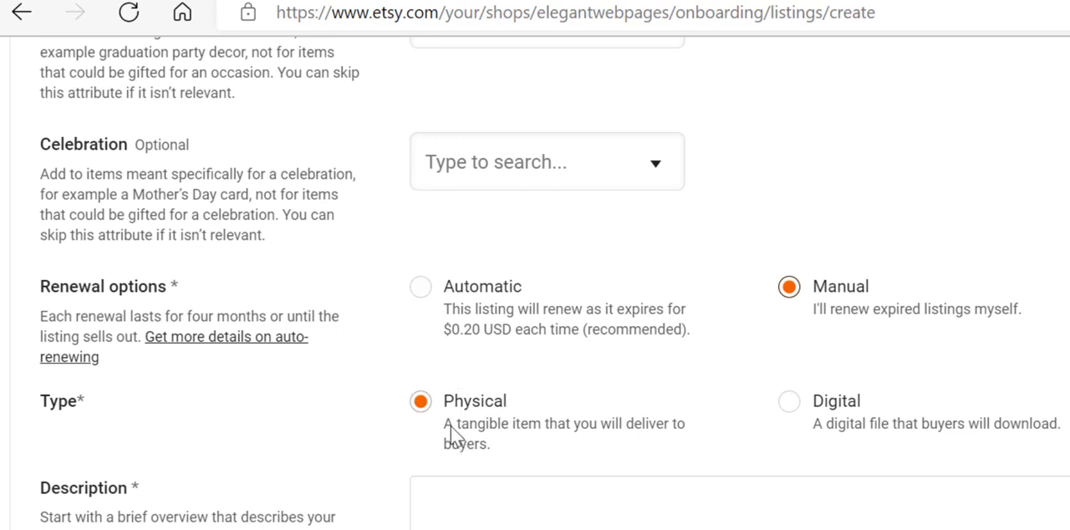
pyautogui.click(792, 403)
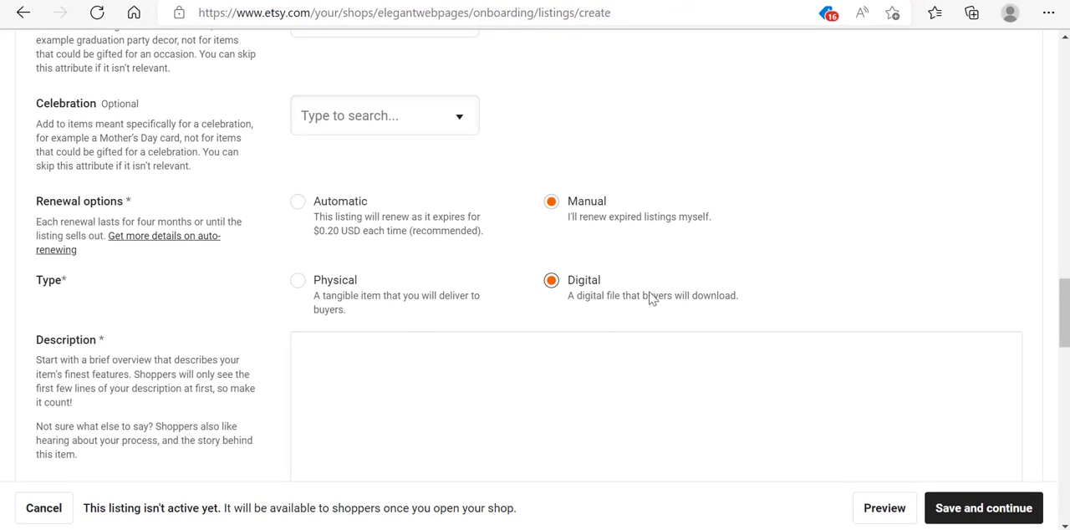
# - Paste the book description and add the line "INSTANT DOWNLOADABLE PDF FILE" above it
pyautogui.scroll(-3, 1062, 309)
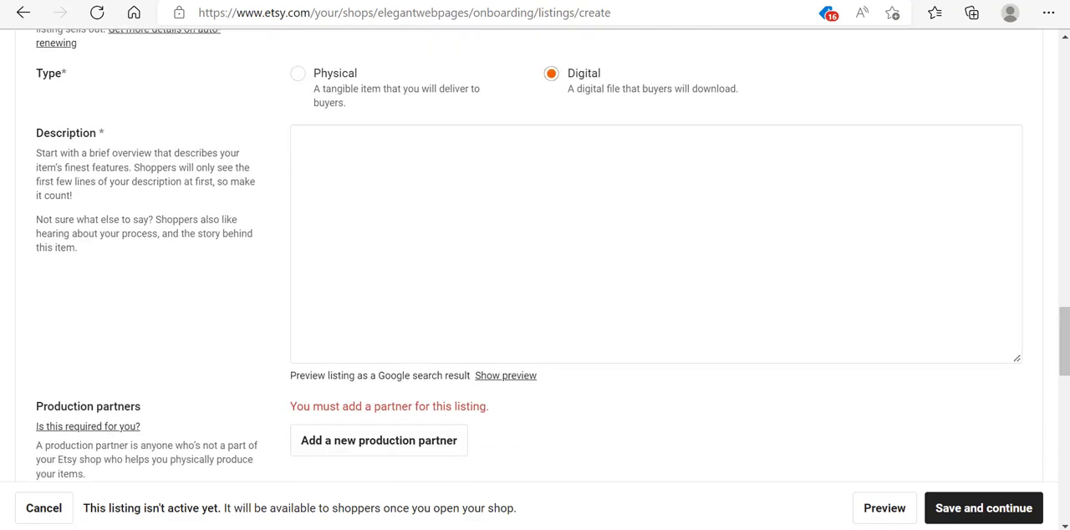
pyautogui.click(319, 140)
pyautogui.hotkey('ctrl', 'v')
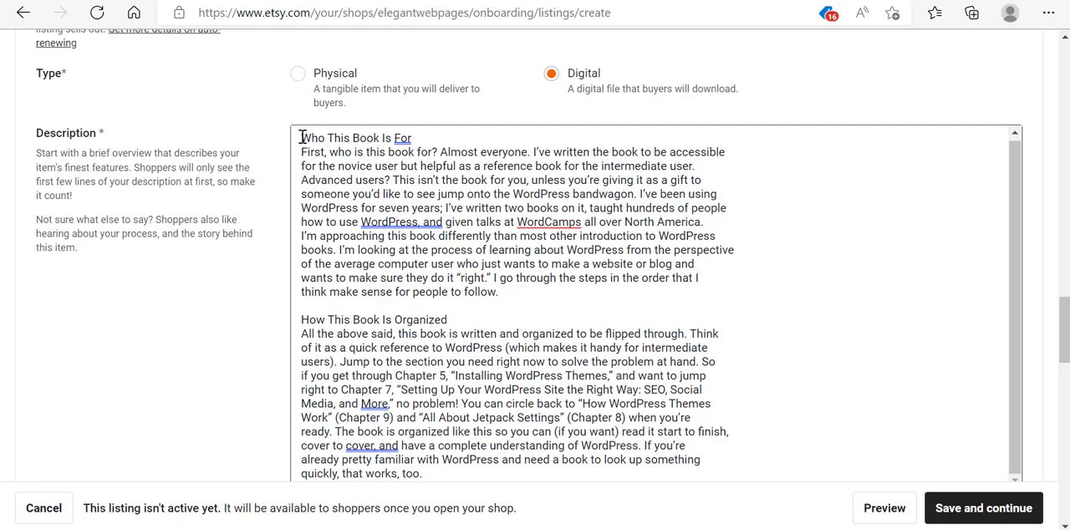
pyautogui.click(301, 138)
pyautogui.press('Return')
pyautogui.press('Return')
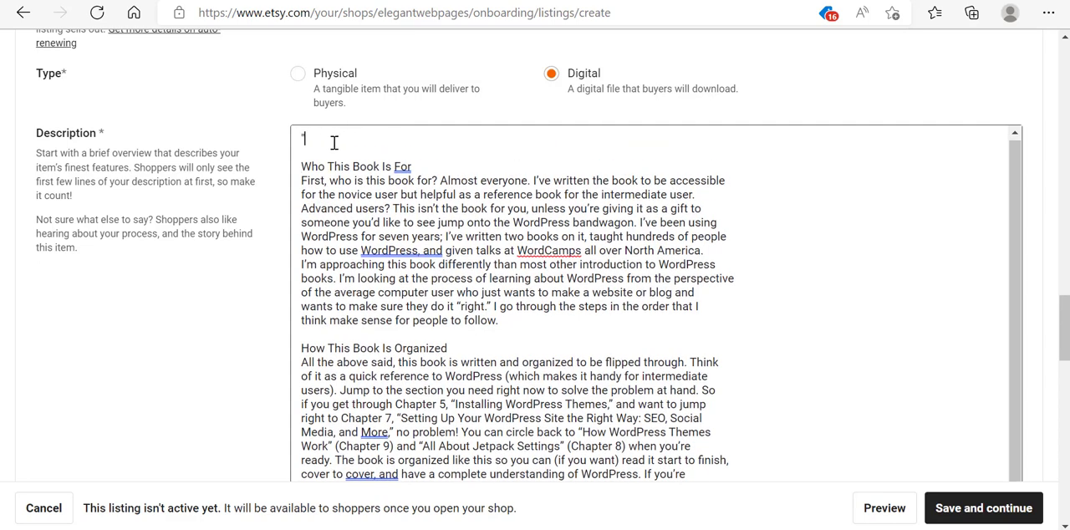
pyautogui.write('"INSTANT DOWNLOADABLE PDF FILE')
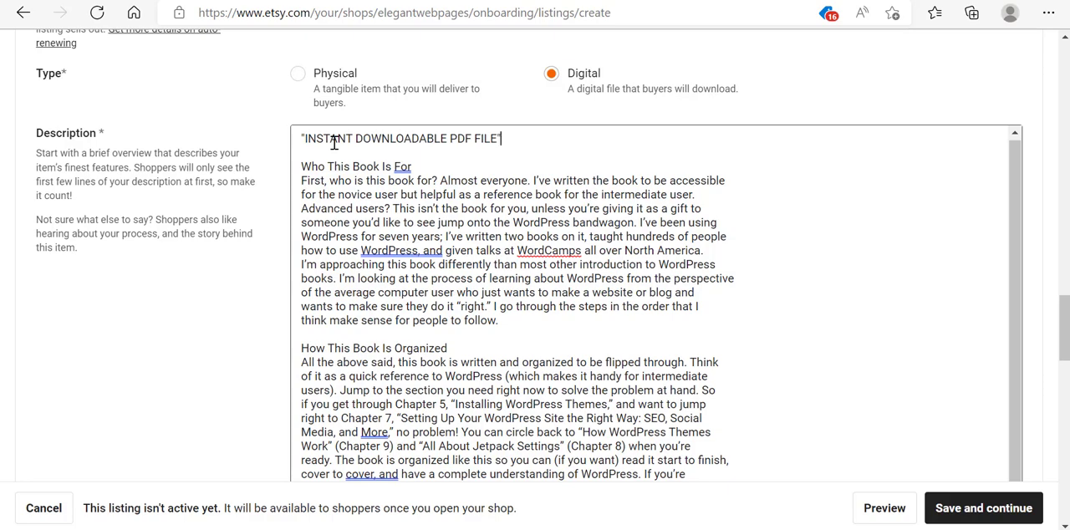
pyautogui.write('"')
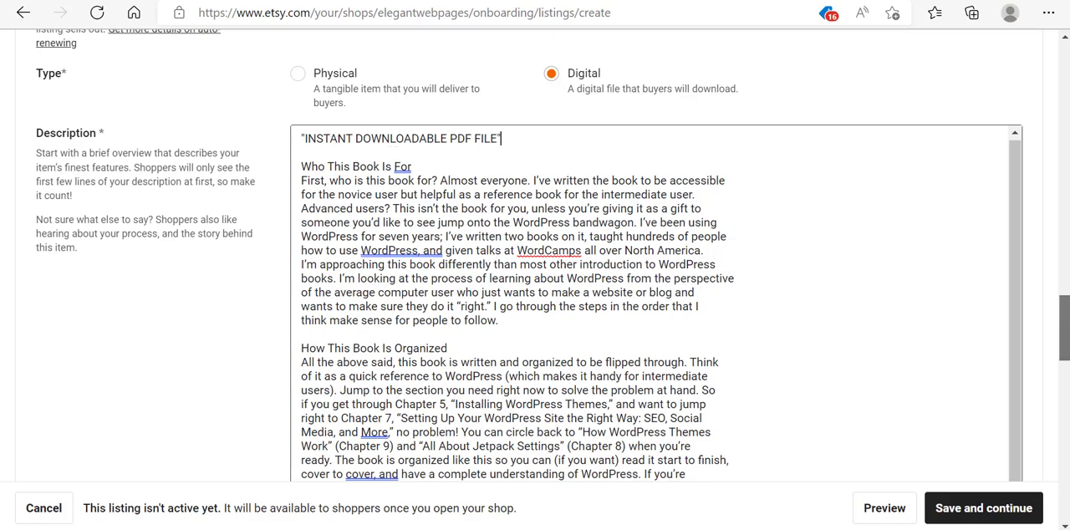
pyautogui.scroll(-3, 535, 251)
pyautogui.scroll(-2, 958, 322)
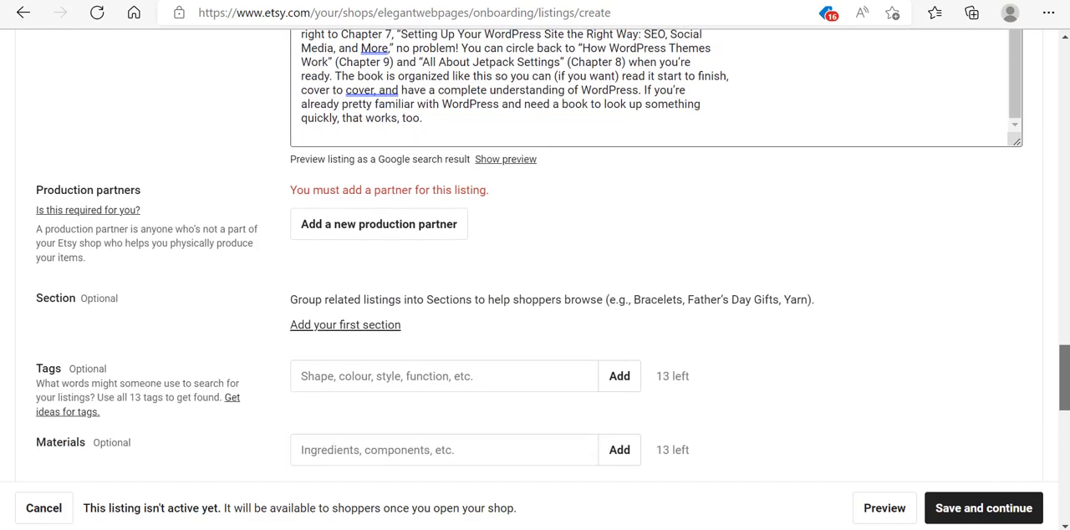
pyautogui.click(433, 239)
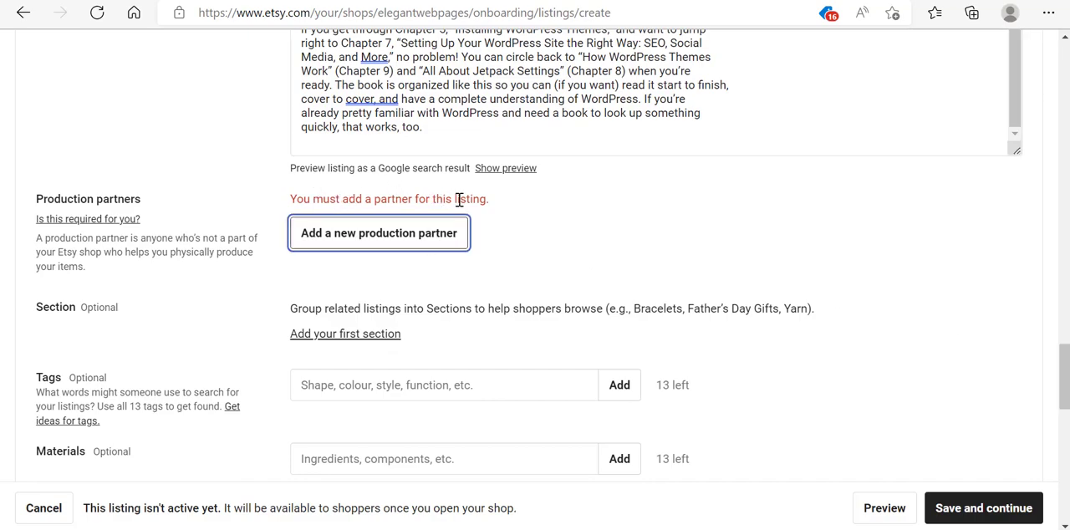
# - Change who made the item to I did
pyautogui.scroll(15, 535, 255)
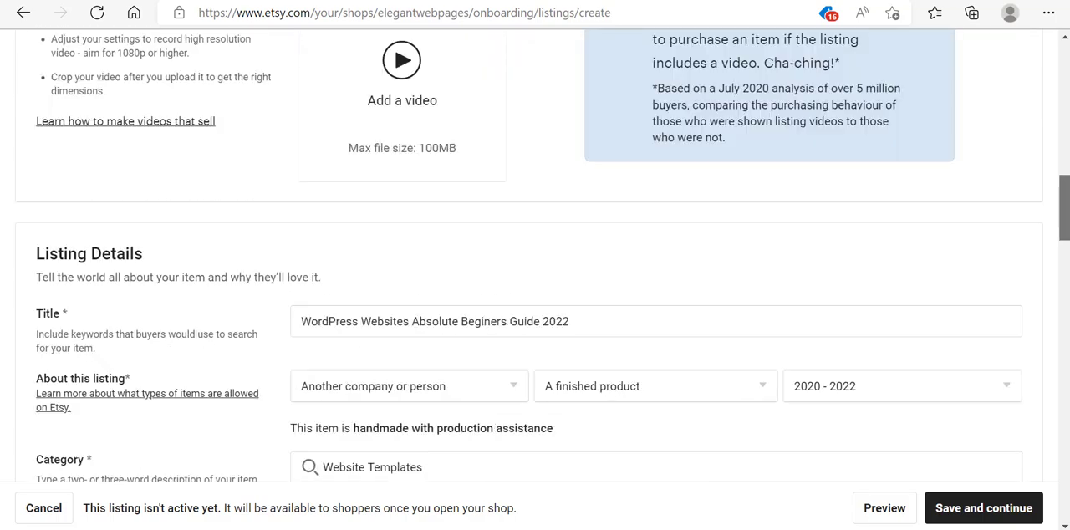
pyautogui.scroll(3, 535, 255)
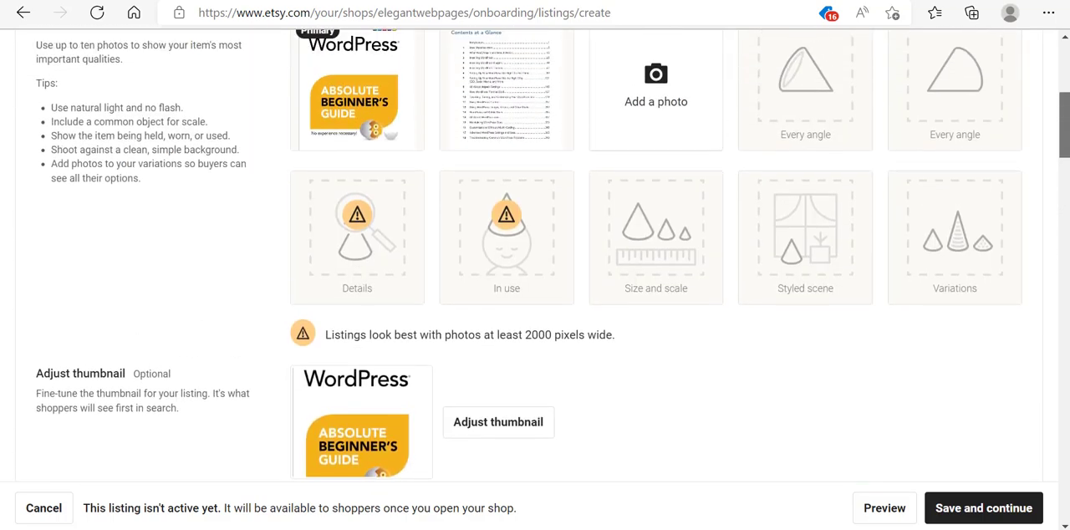
pyautogui.scroll(3, 512, 337)
pyautogui.scroll(-10, 512, 336)
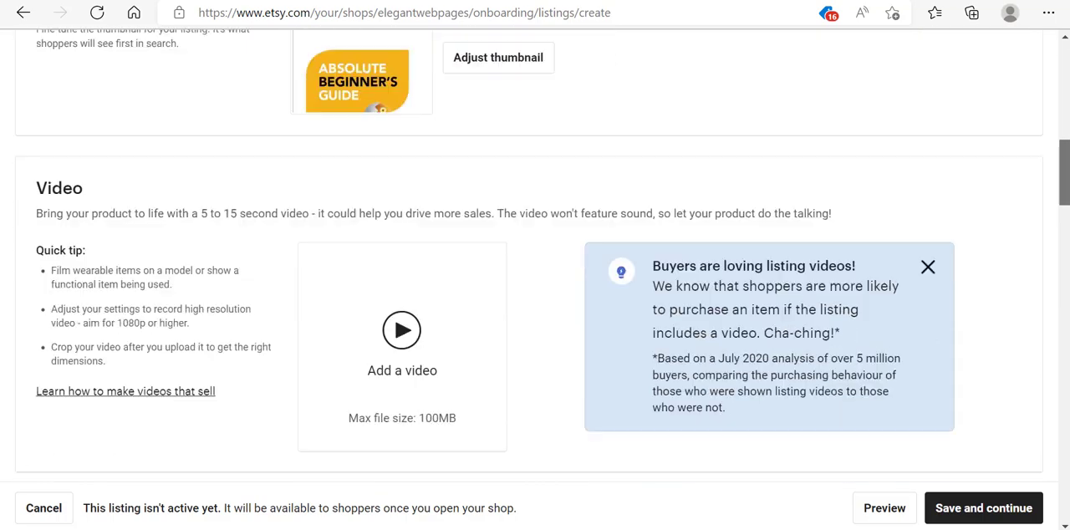
pyautogui.click(508, 330)
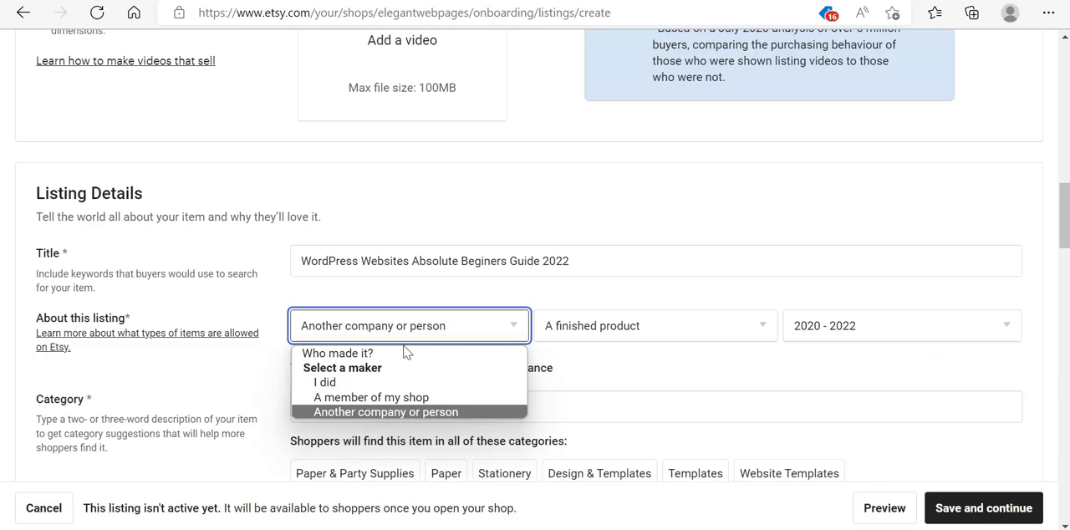
pyautogui.press('Escape')
pyautogui.click(348, 382)
pyautogui.click(716, 294)
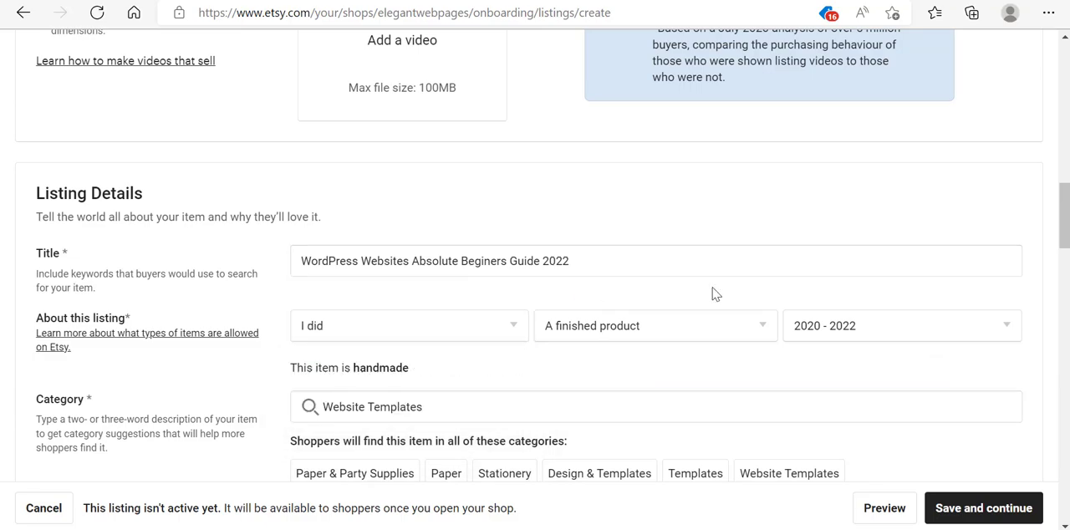
# - Add the tag Wordpress to the listing
pyautogui.moveTo(1064, 215); pyautogui.dragTo(1066, 371)
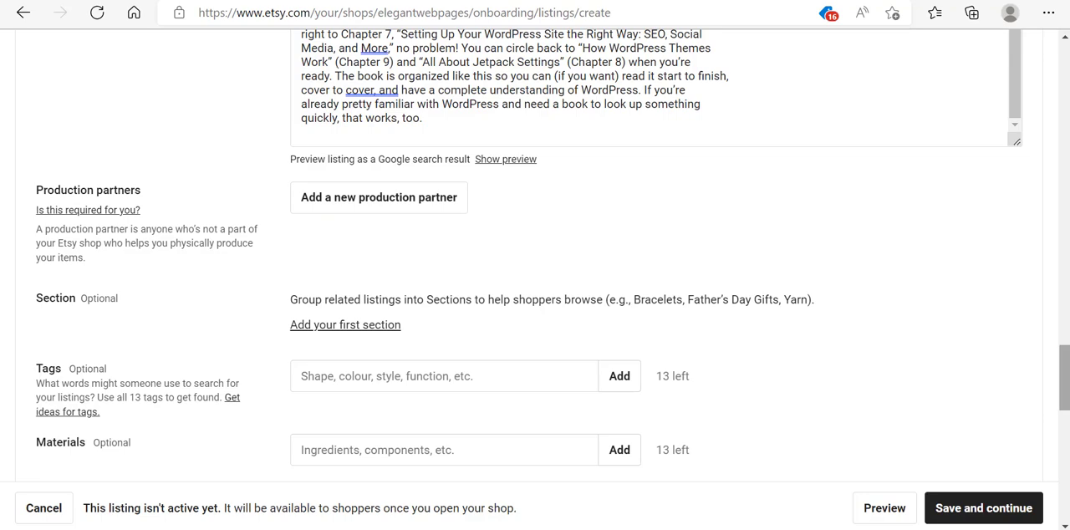
pyautogui.scroll(-1, 1062, 376)
pyautogui.click(391, 295)
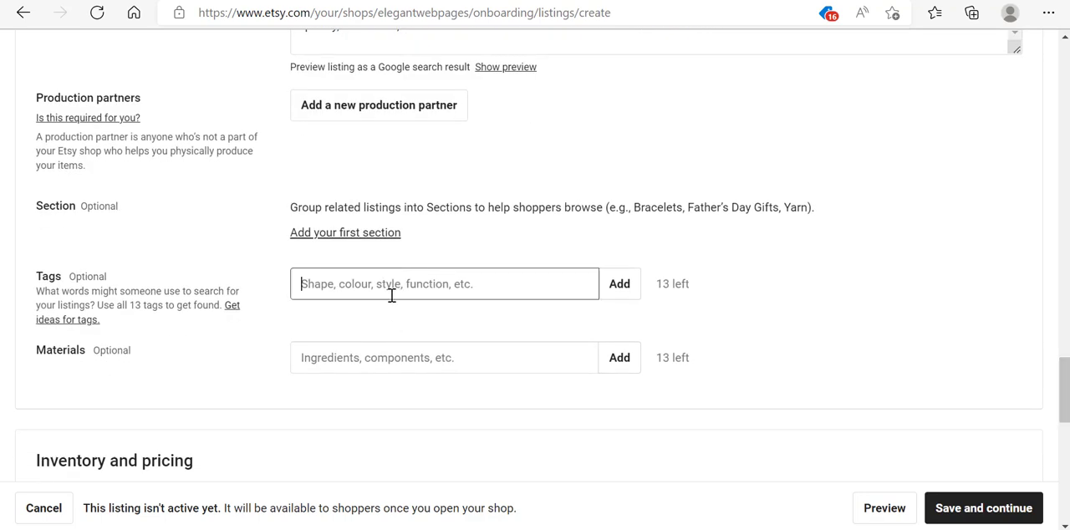
pyautogui.write('W')
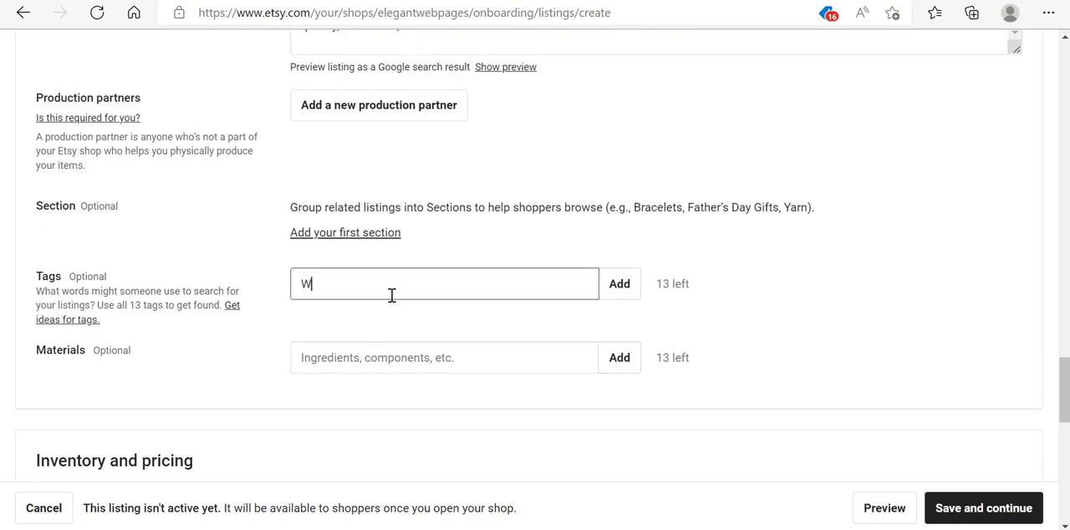
pyautogui.write('odw')
pyautogui.press('BackSpace')
pyautogui.write('ess')
pyautogui.click(619, 294)
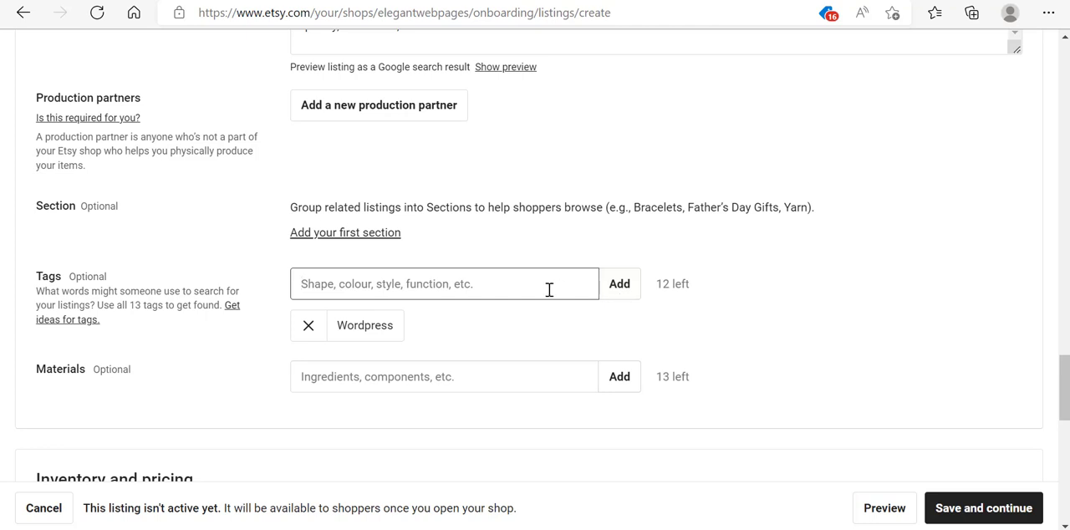
# - Add the tags Websites, Guide, pdf, book and Digital
pyautogui.write('Web')
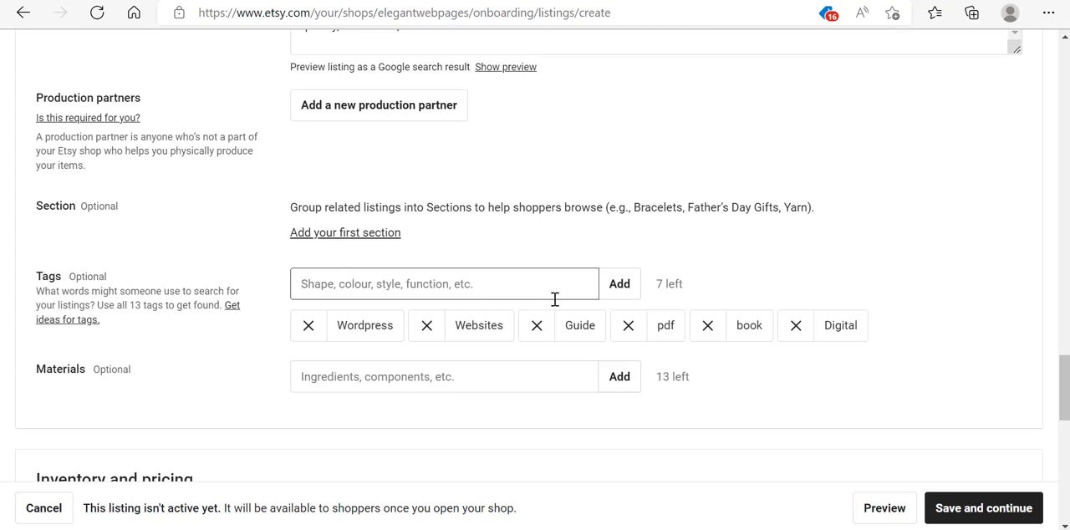
pyautogui.scroll(-2, 1066, 382)
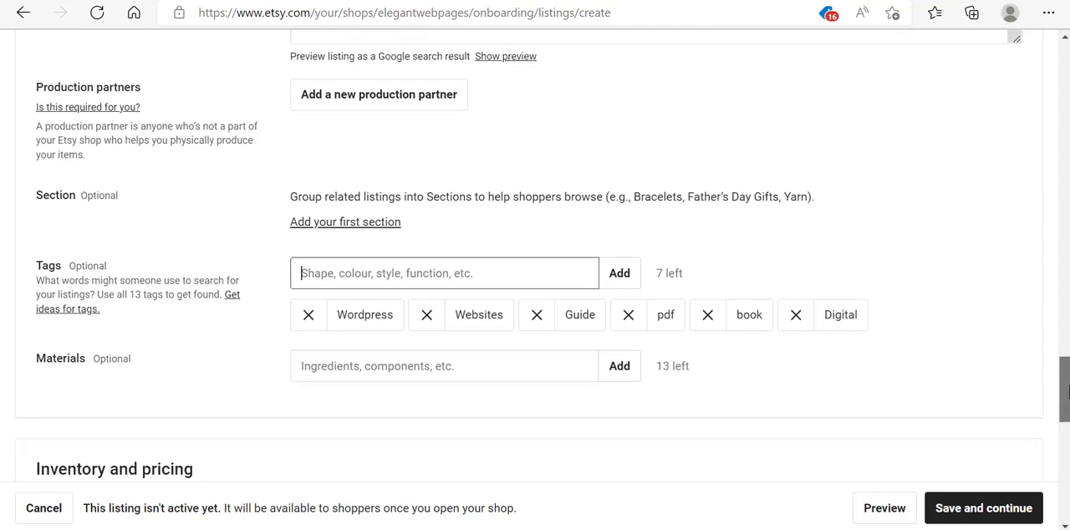
pyautogui.click(457, 274)
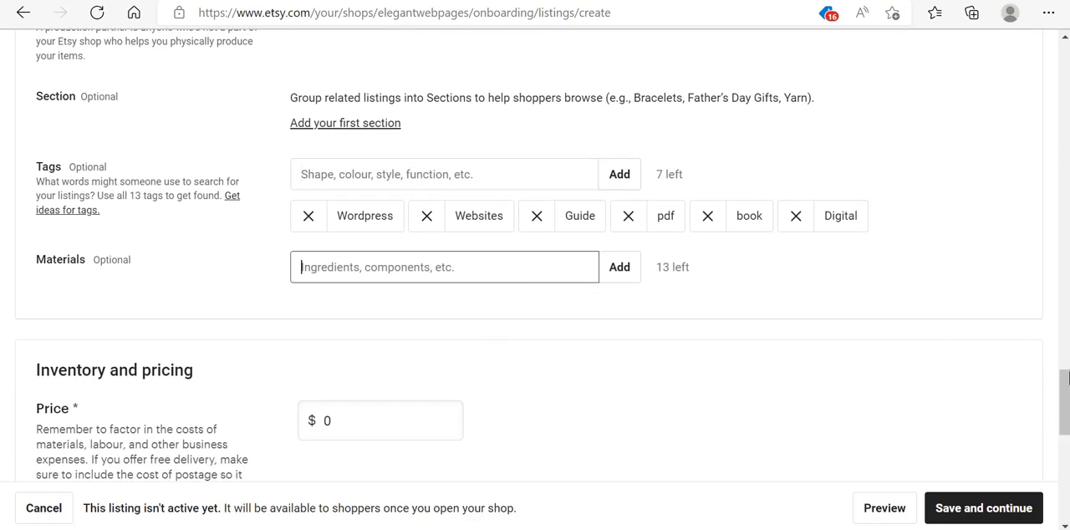
# - Set the price to $1.99 and the quantity to 50
pyautogui.scroll(-3, 401, 234)
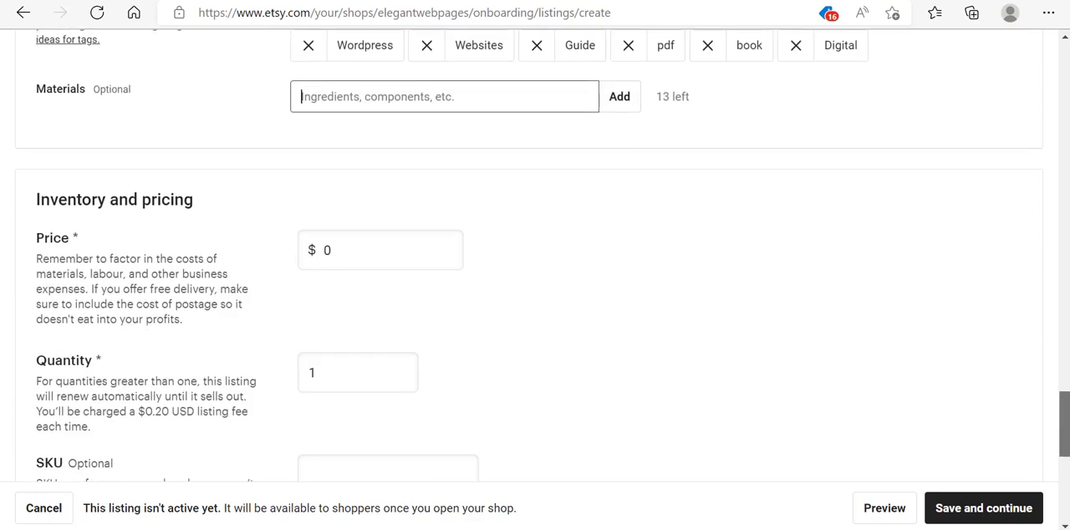
pyautogui.click(391, 231)
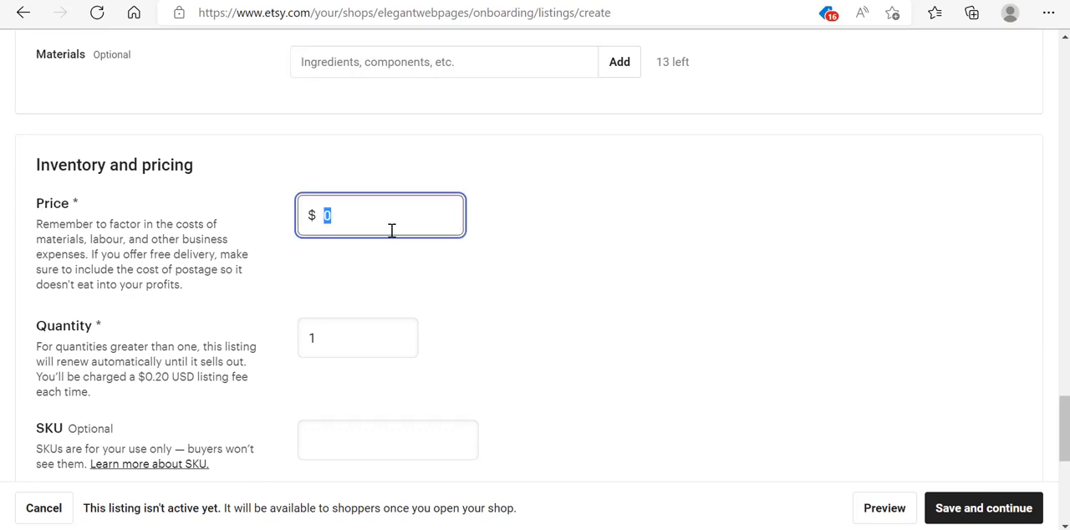
pyautogui.write('1.99')
pyautogui.click(573, 269)
pyautogui.click(369, 331)
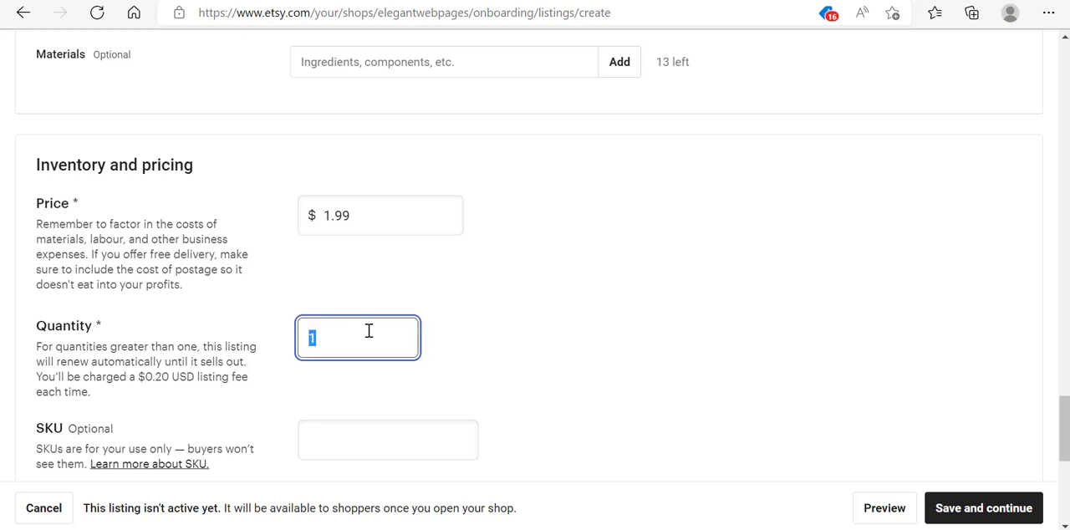
pyautogui.write('50')
pyautogui.click(706, 324)
pyautogui.scroll(-3, 543, 255)
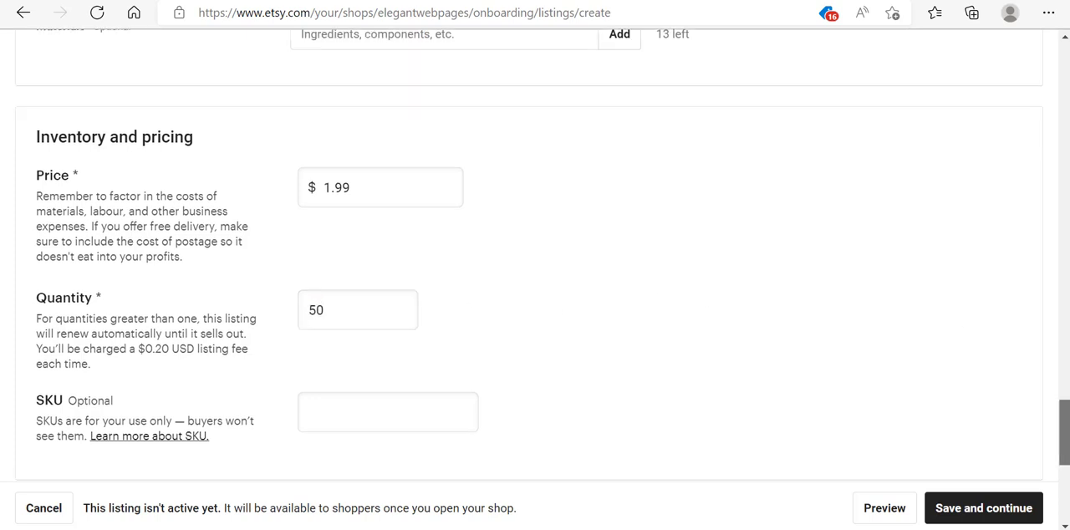
pyautogui.scroll(-1, 535, 267)
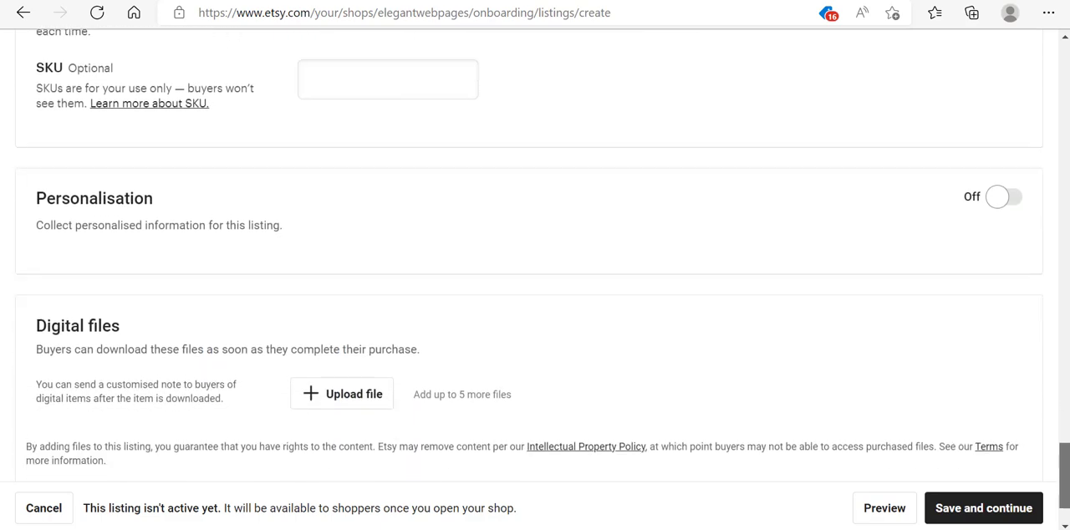
# - Turn on personalisation and upload Guide Book.pdf as the listing's digital file
pyautogui.click(1002, 194)
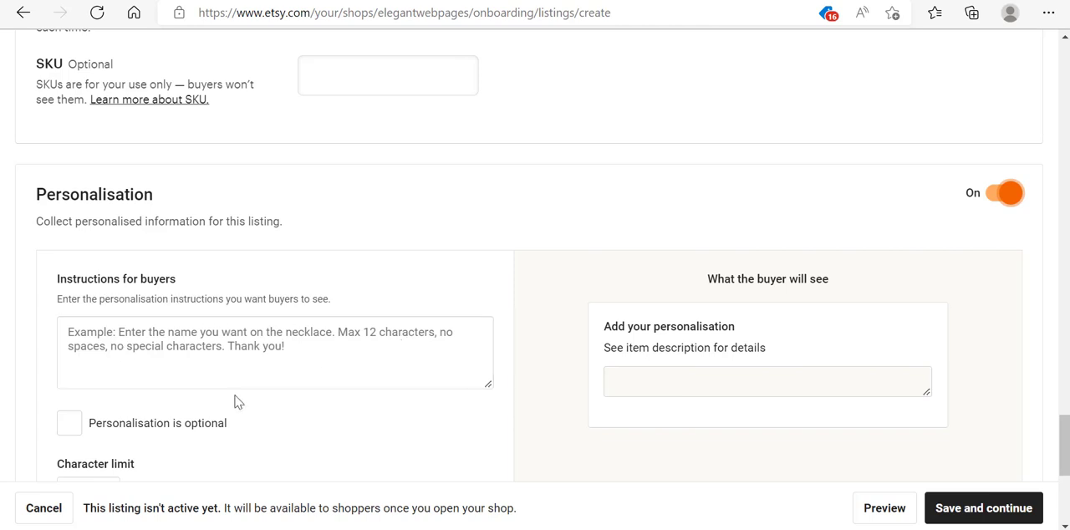
pyautogui.scroll(-4, 674, 360)
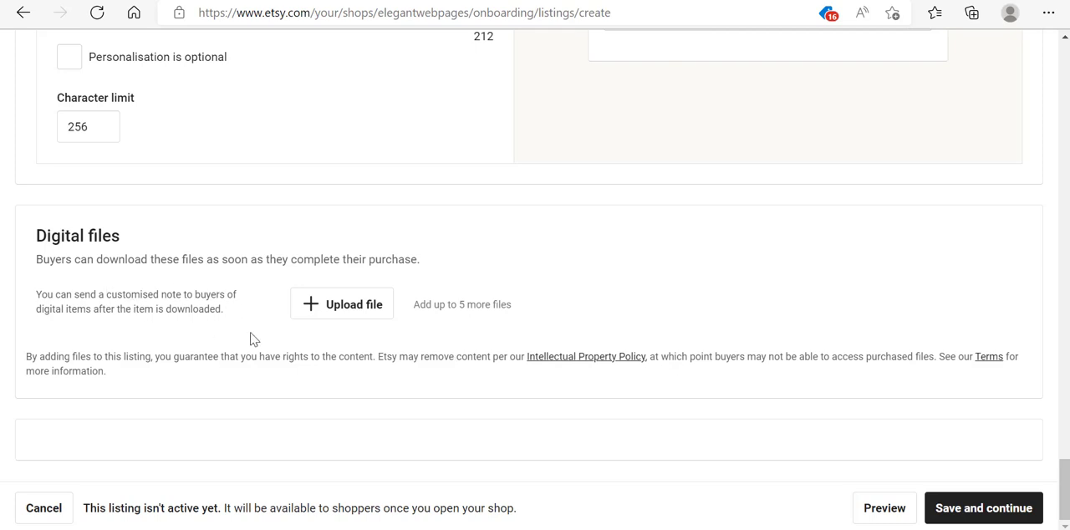
pyautogui.click(325, 306)
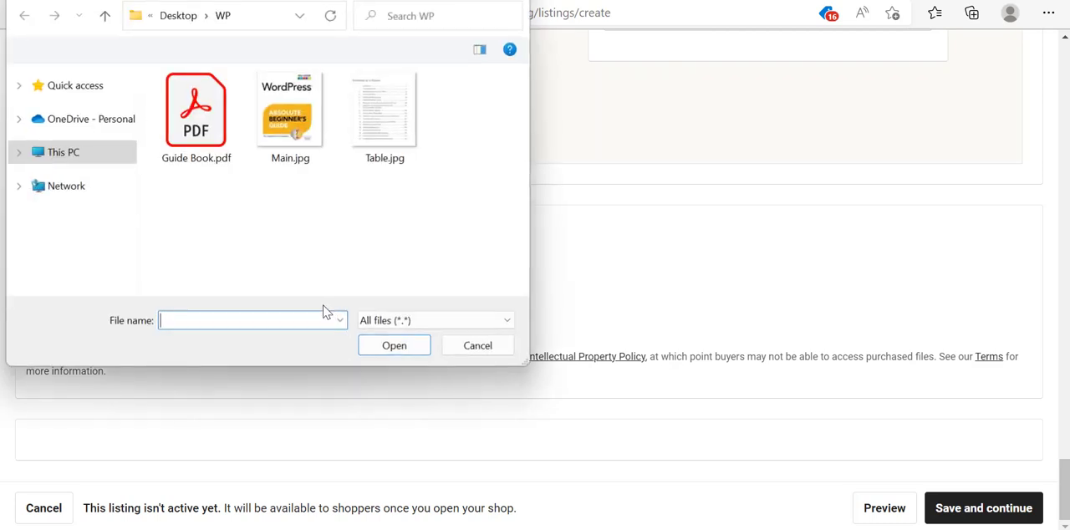
pyautogui.click(195, 117)
pyautogui.click(385, 346)
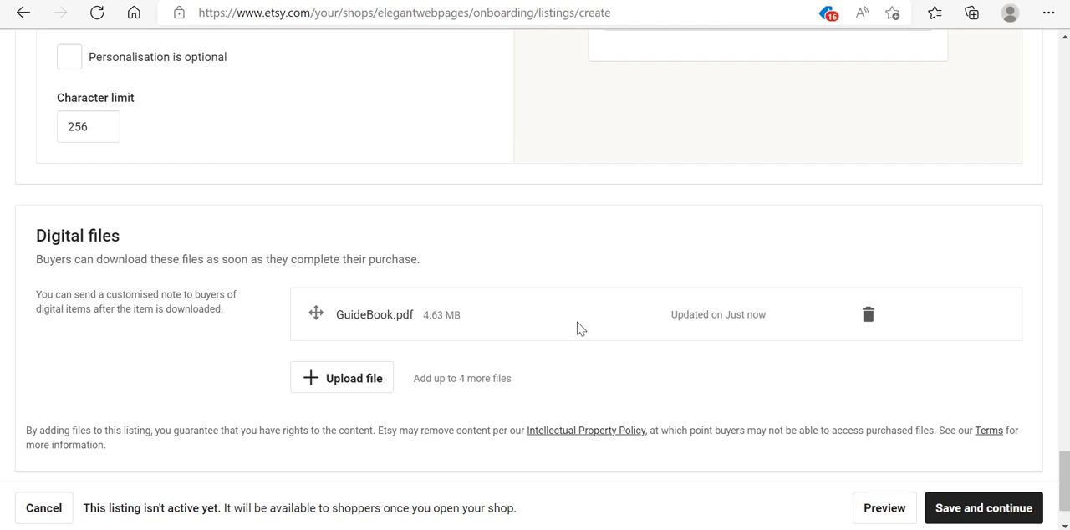
# - Upload the WP-auto-spinner-.3.8.2 UnZip First.zip archive as a second digital file
pyautogui.click(343, 383)
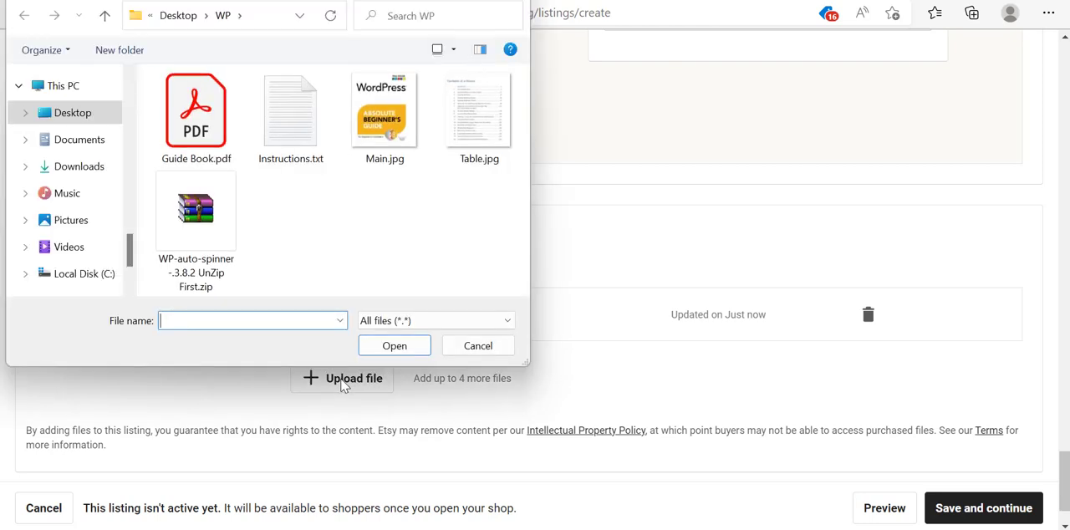
pyautogui.click(192, 224)
pyautogui.click(375, 353)
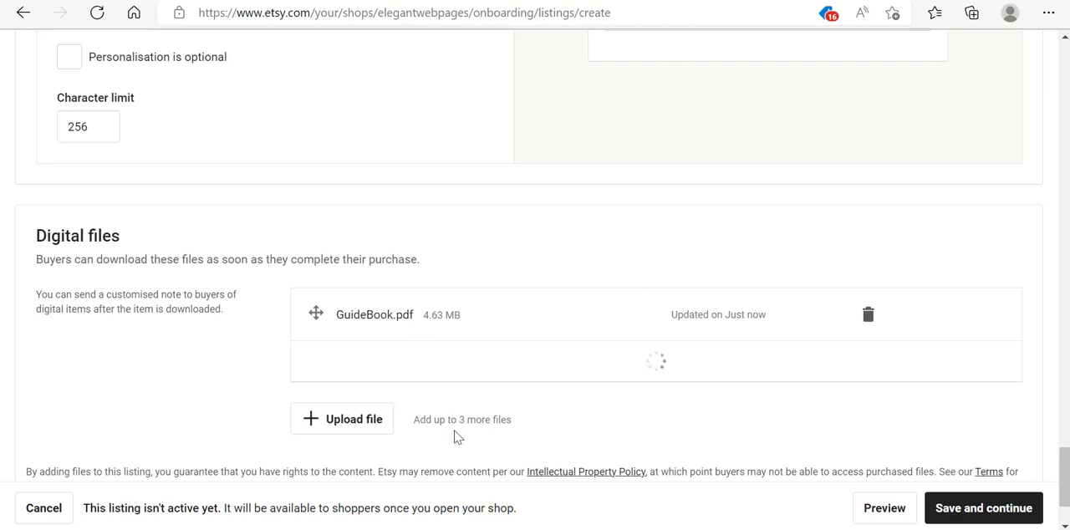
pyautogui.moveTo(1066, 468); pyautogui.dragTo(1066, 482)
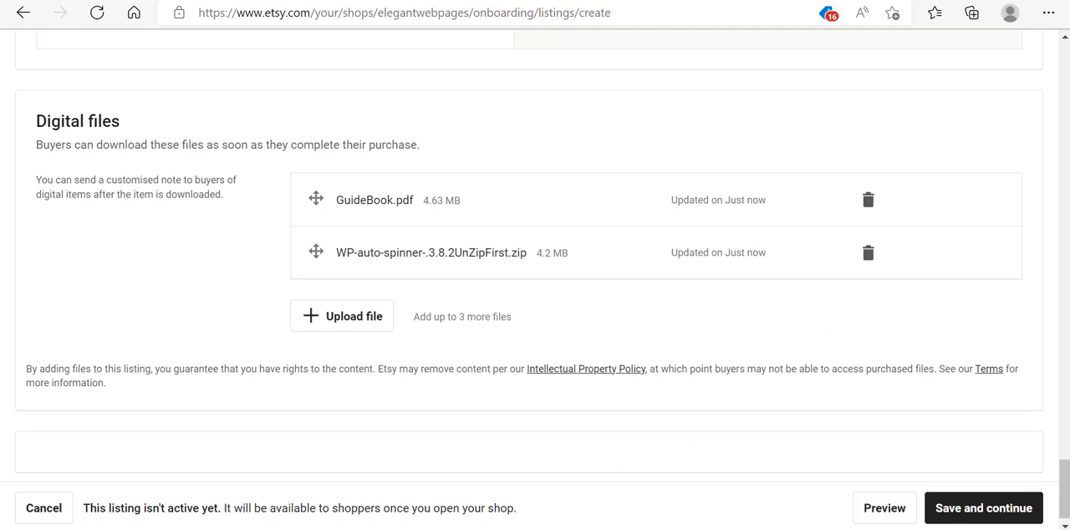
# - Switch to Notepad to review the download instructions text, then return to the listing
pyautogui.hotkey('alt', 'Tab')
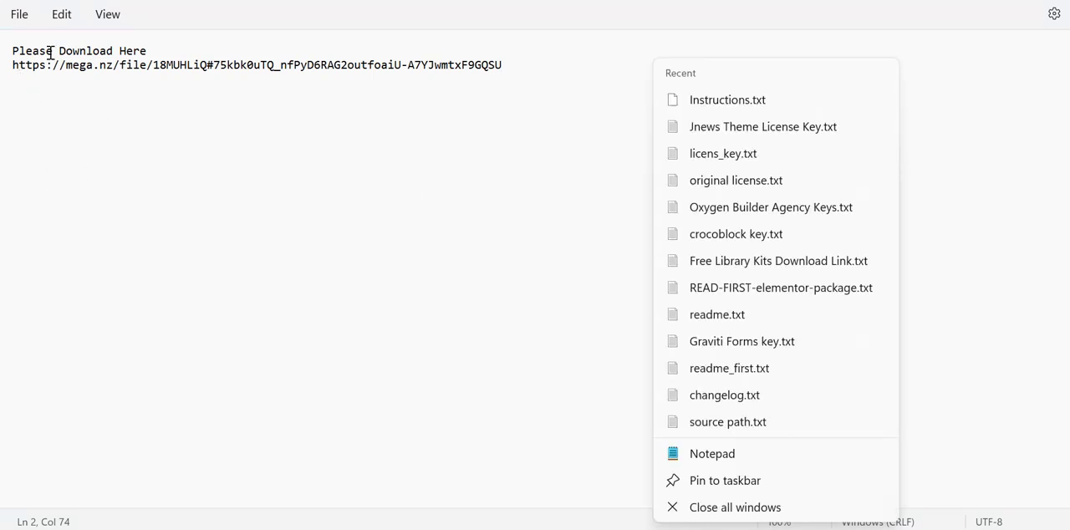
pyautogui.click(99, 64)
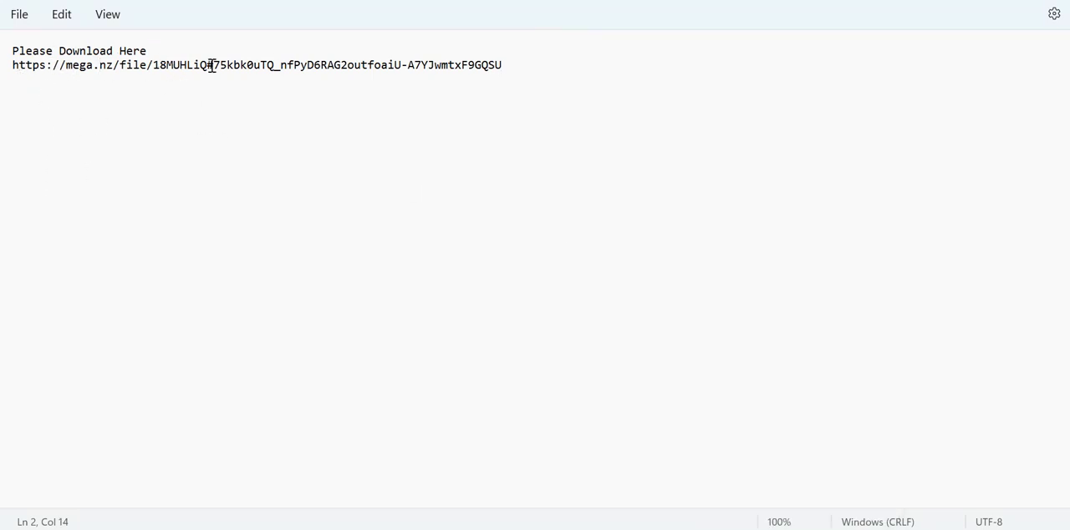
pyautogui.click(255, 137)
pyautogui.click(961, 1)
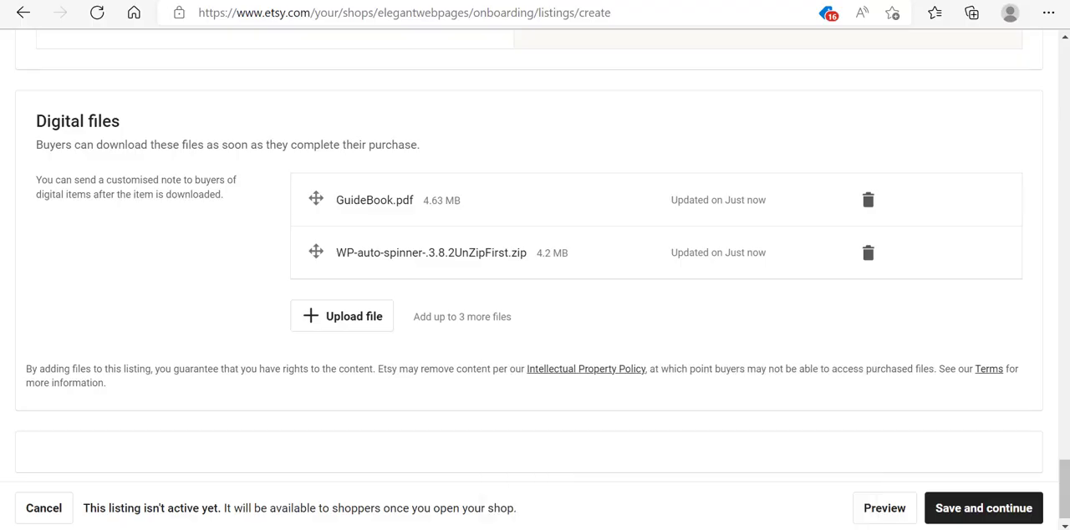
# - Upload Instructions.txt as a third digital file and save the listing
pyautogui.click(371, 322)
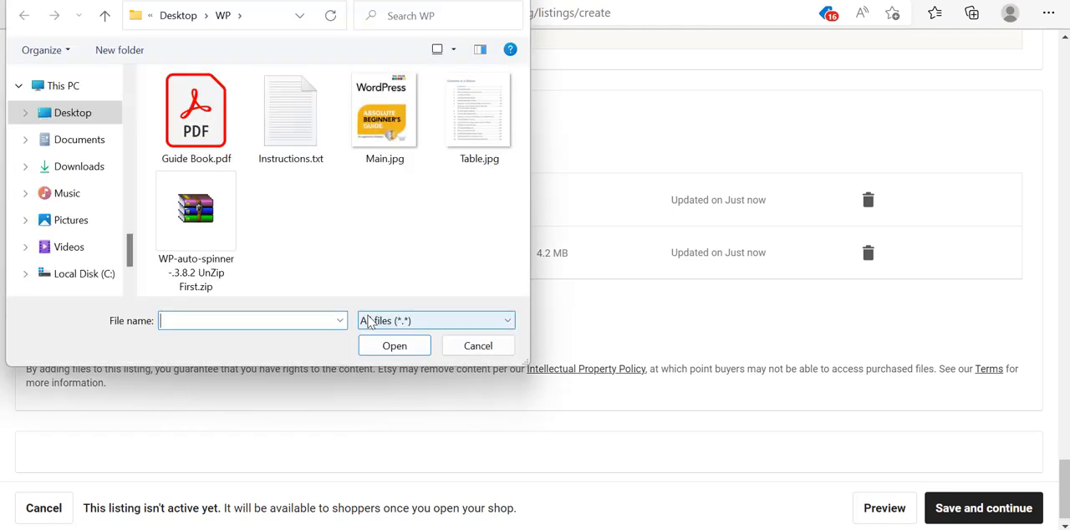
pyautogui.click(296, 127)
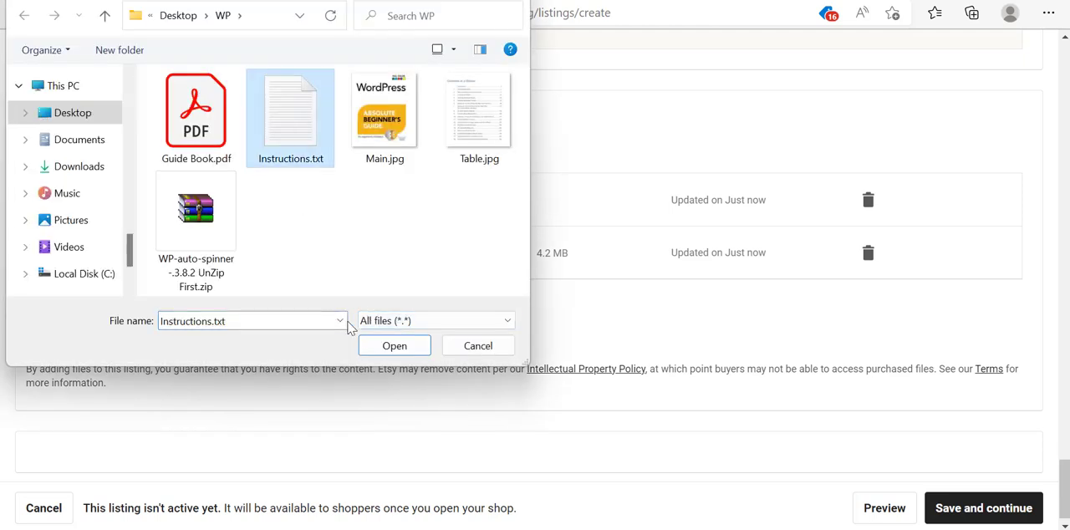
pyautogui.click(375, 347)
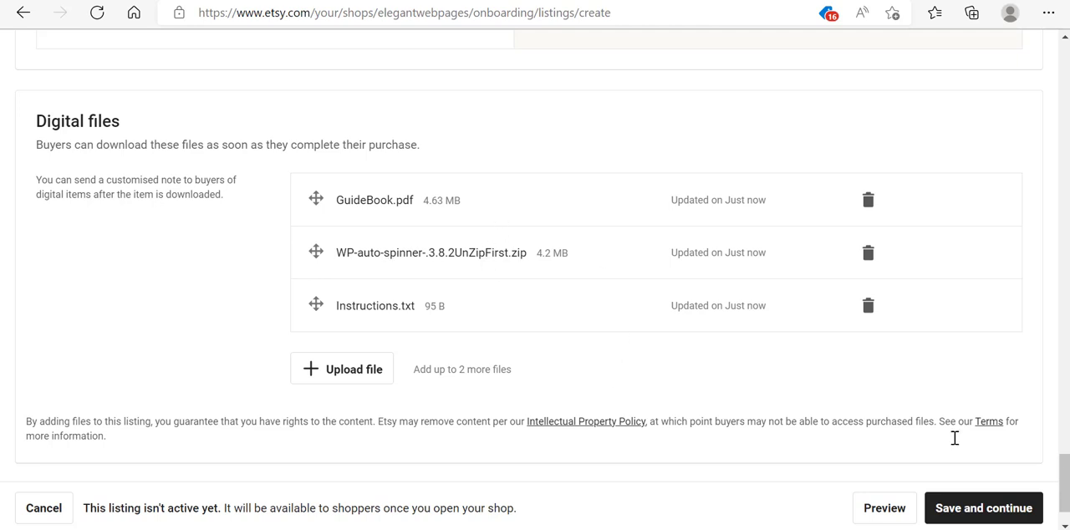
pyautogui.moveTo(1065, 494); pyautogui.dragTo(1065, 501)
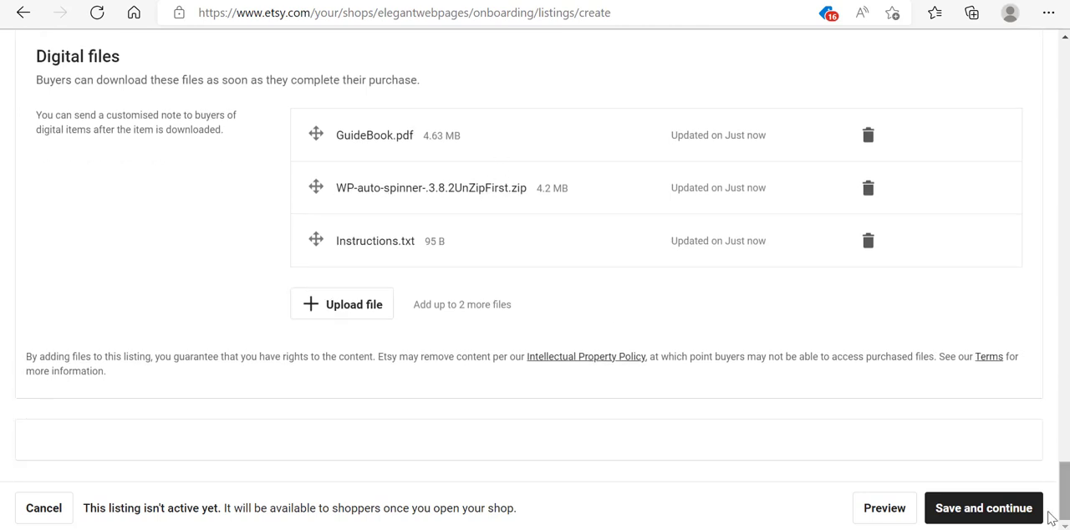
pyautogui.click(957, 509)
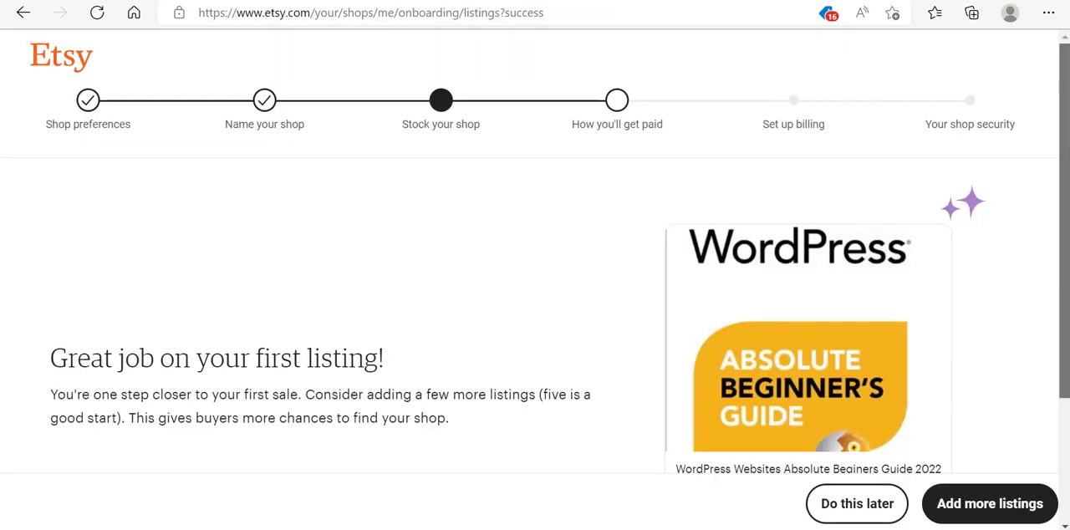
# - Proceed from the first-listing confirmation through the stock your shop page and continue
pyautogui.scroll(-2, 535, 276)
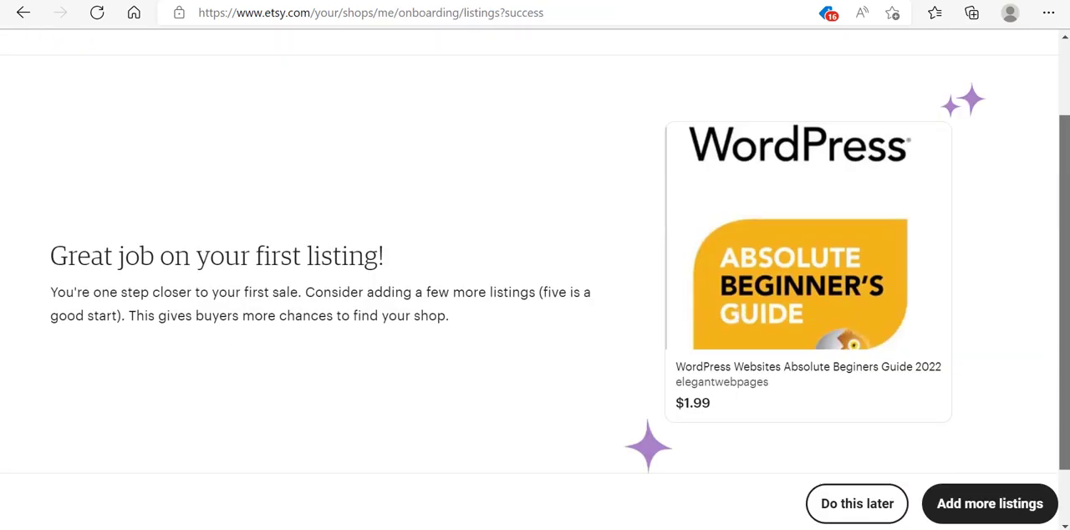
pyautogui.scroll(2, 535, 276)
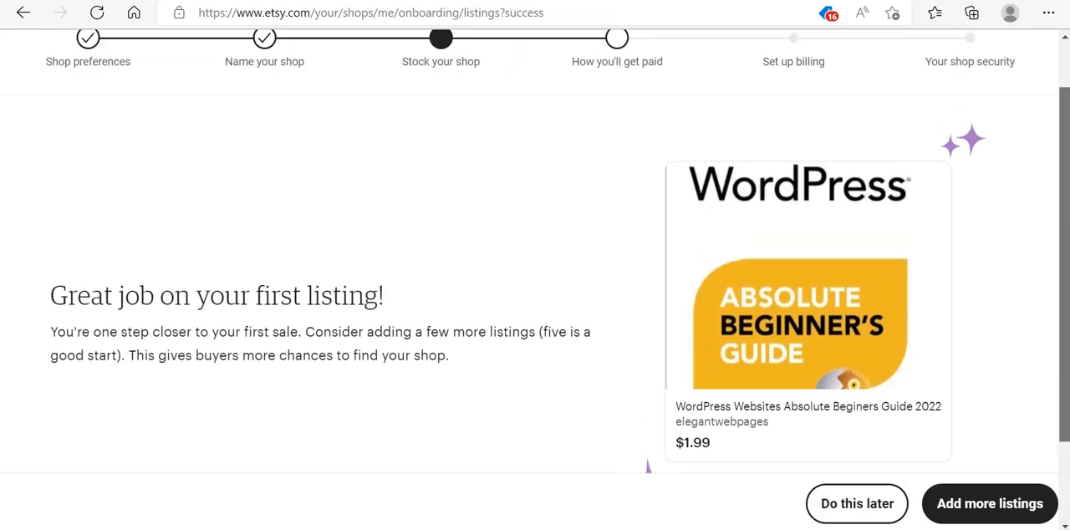
pyautogui.scroll(-1, 1045, 232)
pyautogui.scroll(2, 1045, 232)
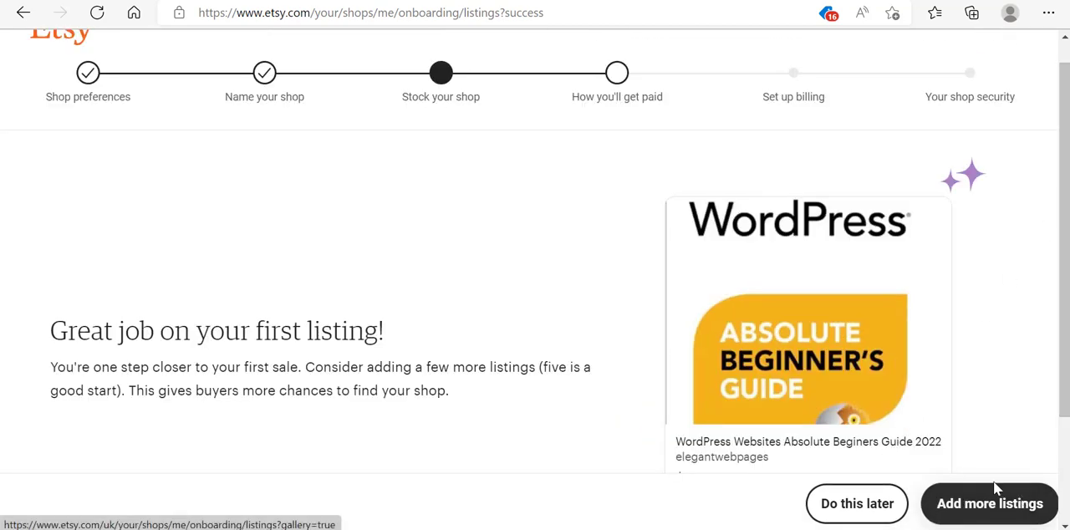
pyautogui.click(965, 511)
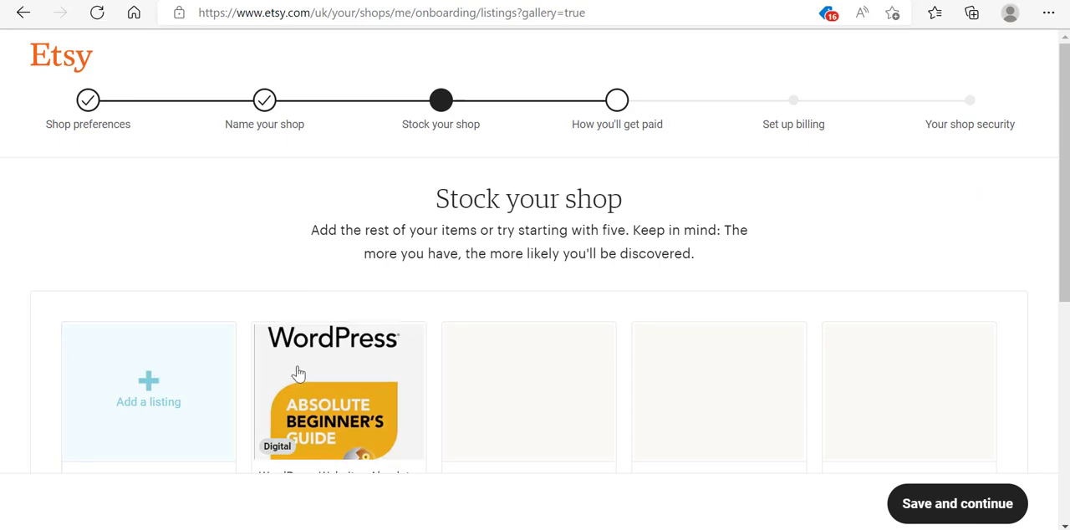
pyautogui.moveTo(1064, 208); pyautogui.dragTo(1064, 342)
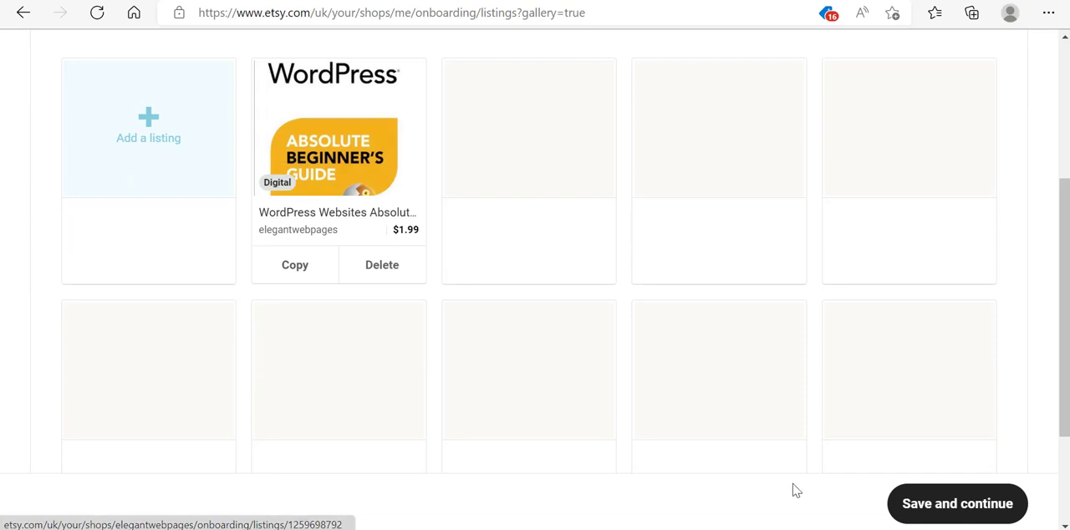
pyautogui.click(925, 511)
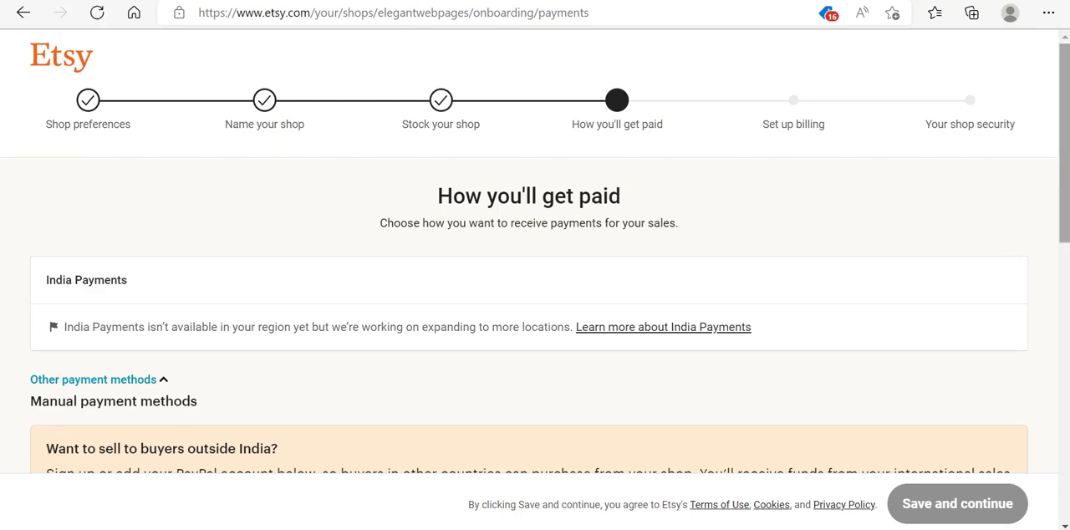
# - Turn on PayPal as a manual payment method
pyautogui.moveTo(1064, 143); pyautogui.dragTo(1064, 199)
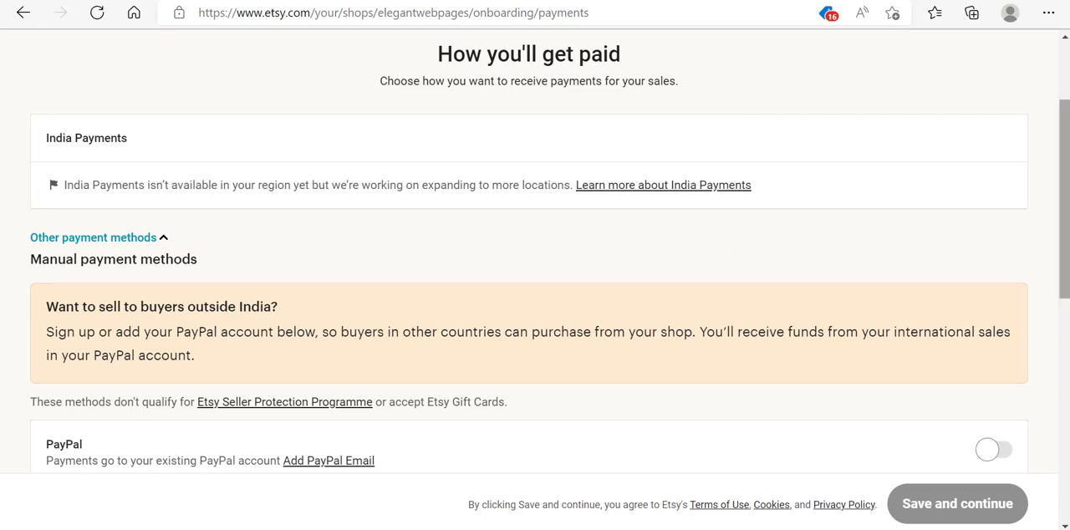
pyautogui.moveTo(1064, 277); pyautogui.dragTo(1064, 362)
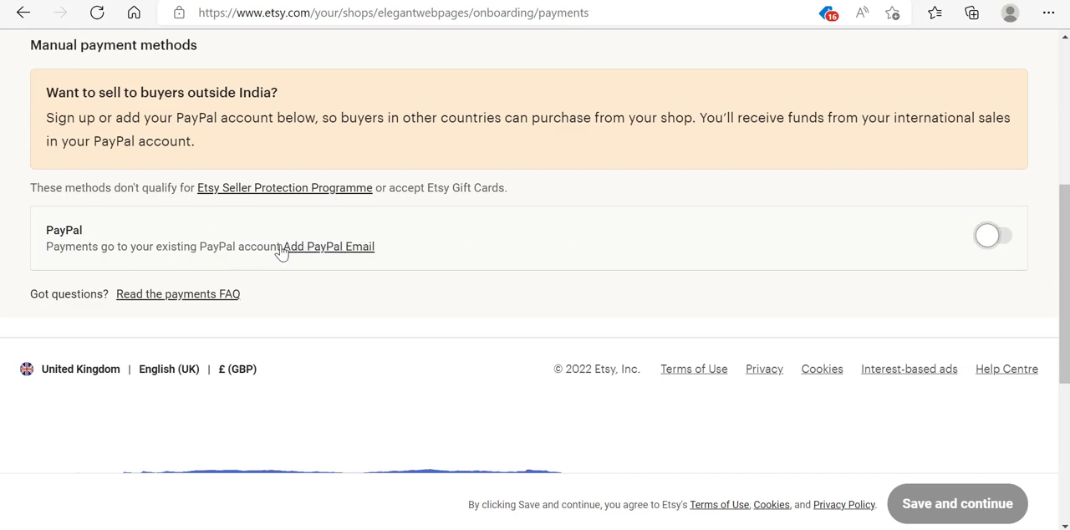
pyautogui.click(1004, 241)
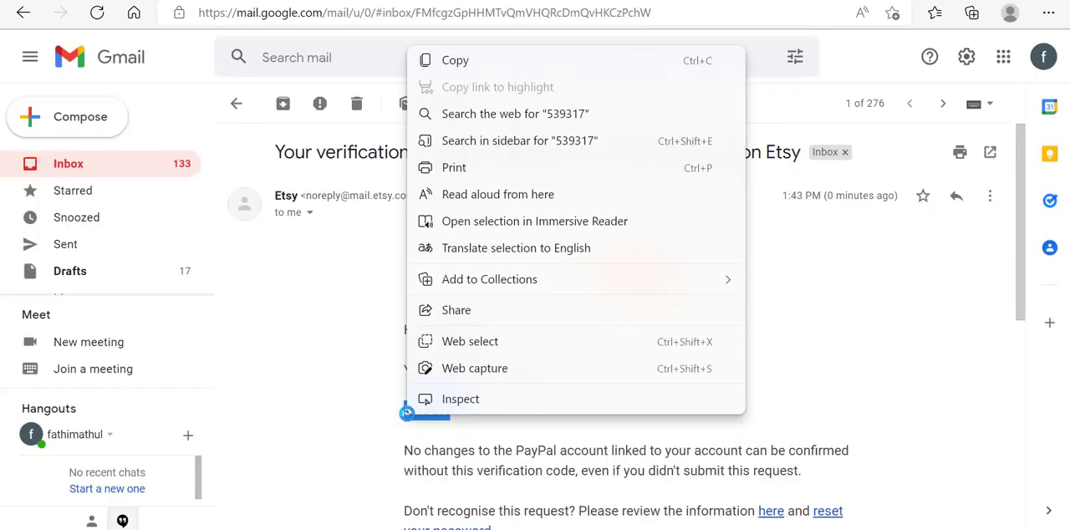
# - Copy the verification code from the Etsy email and submit it as the security code
pyautogui.click(469, 65)
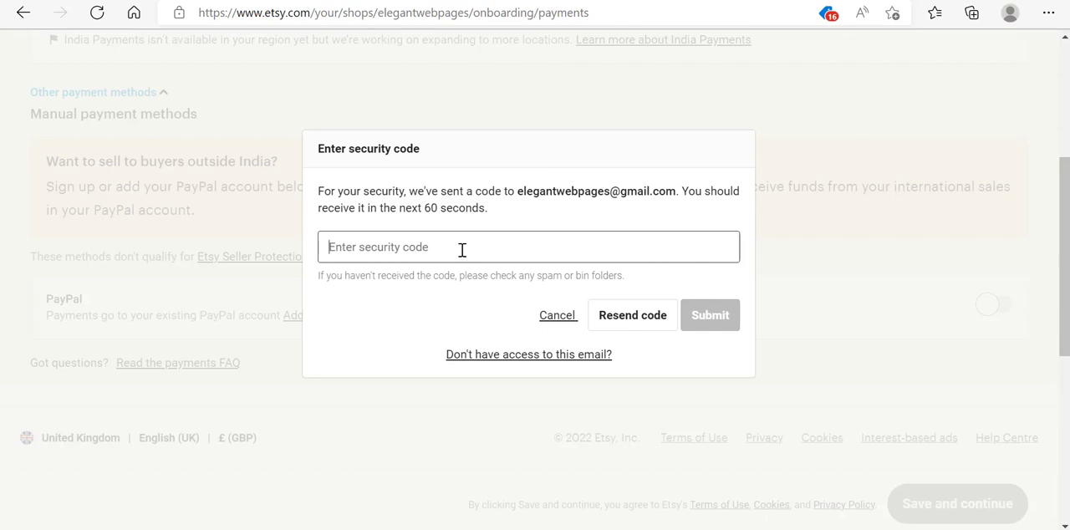
pyautogui.hotkey('ctrl', 'v')
pyautogui.click(693, 317)
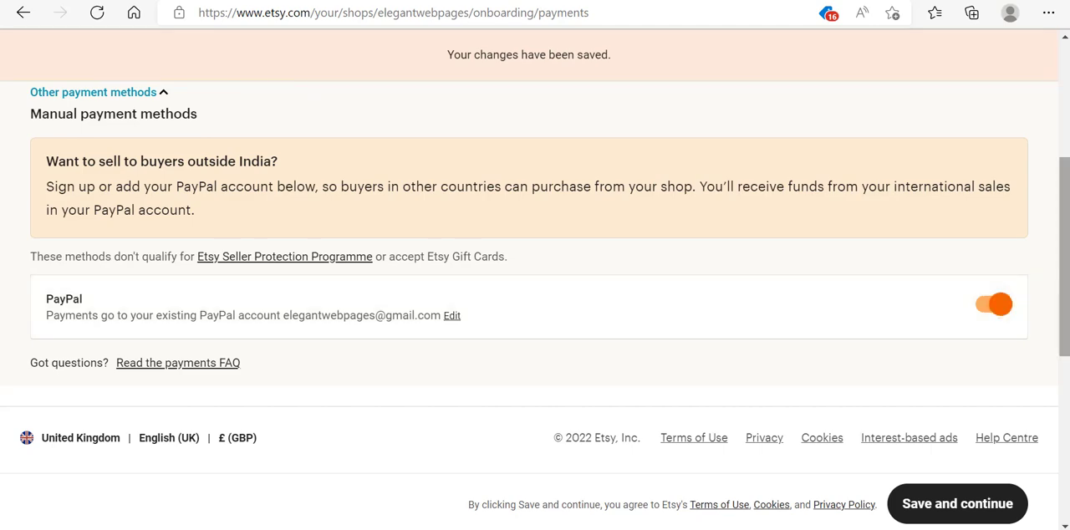
# - Save the payment settings and continue
pyautogui.moveTo(1064, 288); pyautogui.dragTo(1064, 337)
pyautogui.click(947, 504)
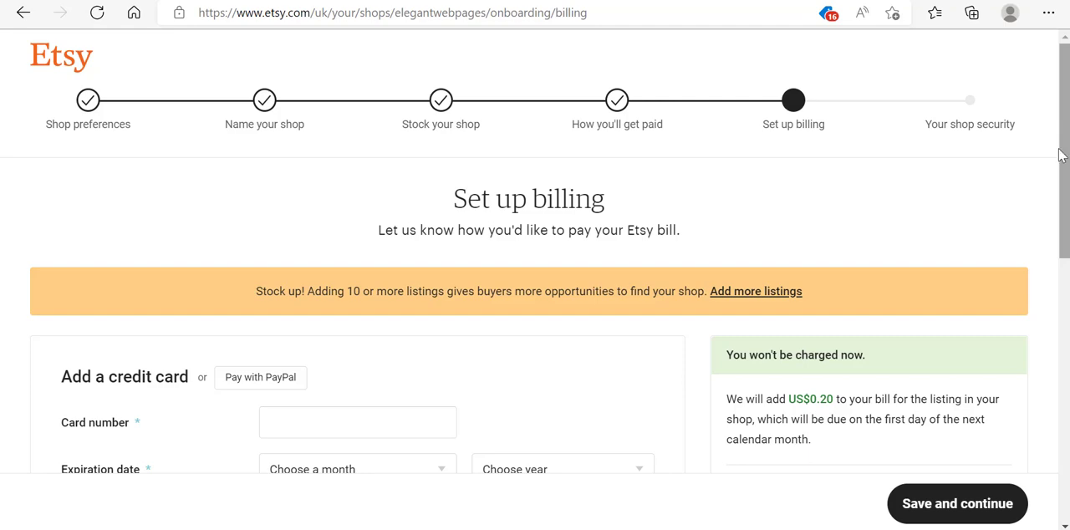
# - Proceed past billing and continue two-factor authentication setup with Text Messages
pyautogui.scroll(-2, 535, 292)
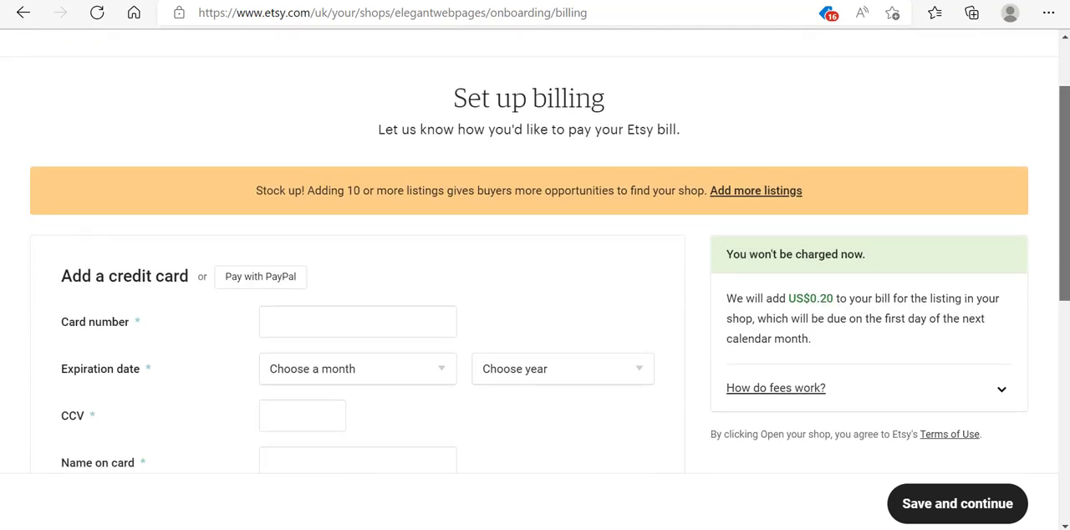
pyautogui.scroll(-1, 535, 292)
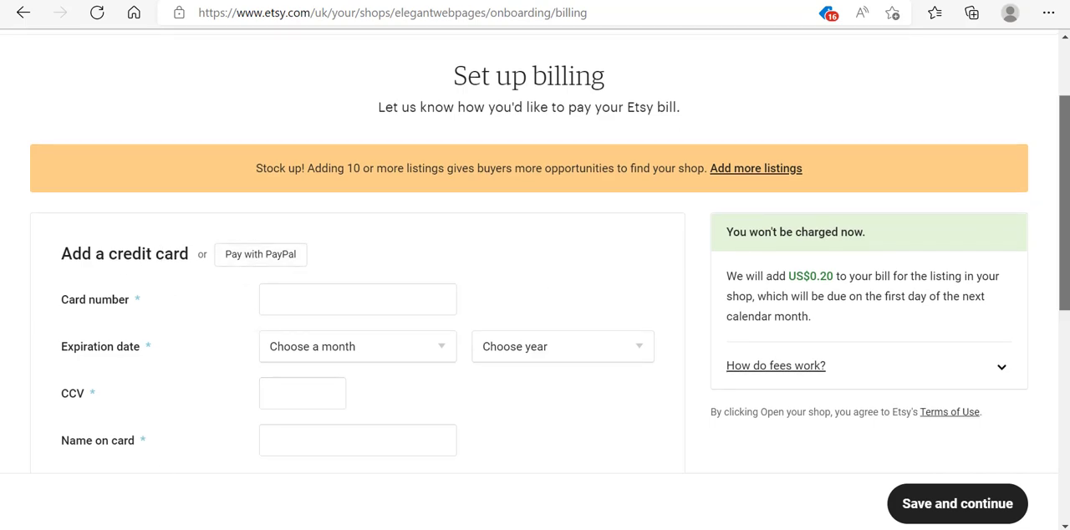
pyautogui.scroll(-2, 357, 274)
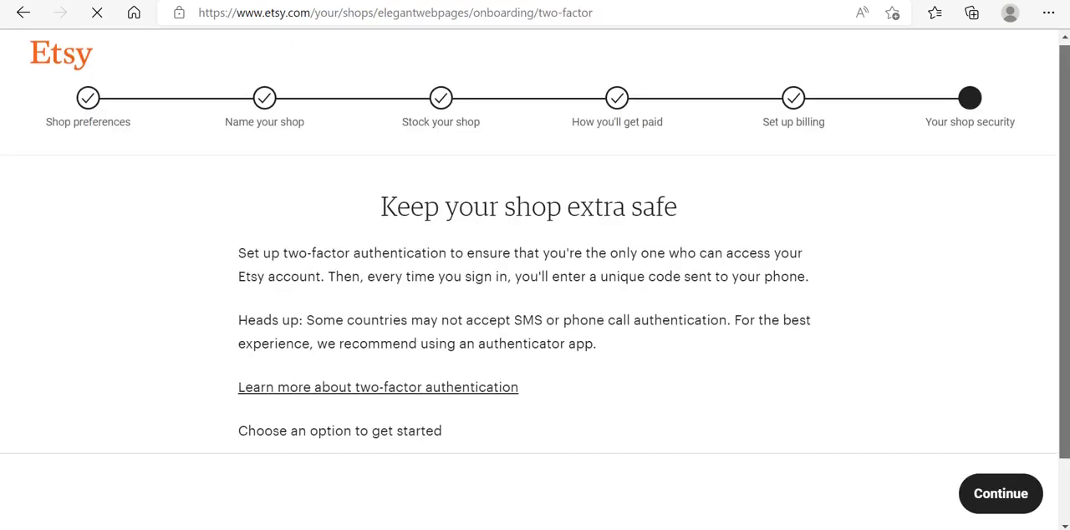
pyautogui.click(993, 498)
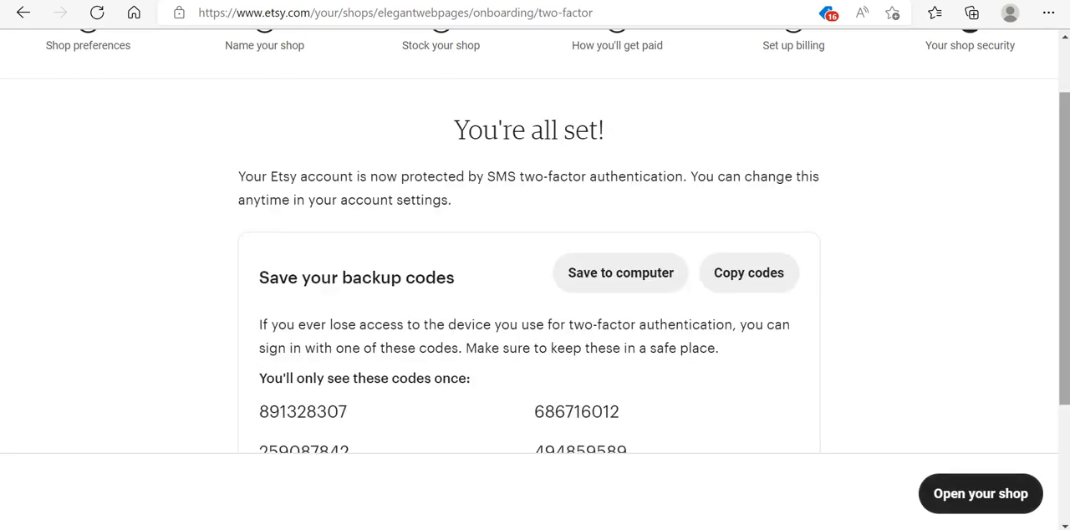
# - Open the shop, continuing without opting in to tips and updates
pyautogui.moveTo(1063, 292)
pyautogui.mouseDown()
pyautogui.moveTo(1064, 407)
pyautogui.moveTo(1064, 293)
pyautogui.mouseUp()
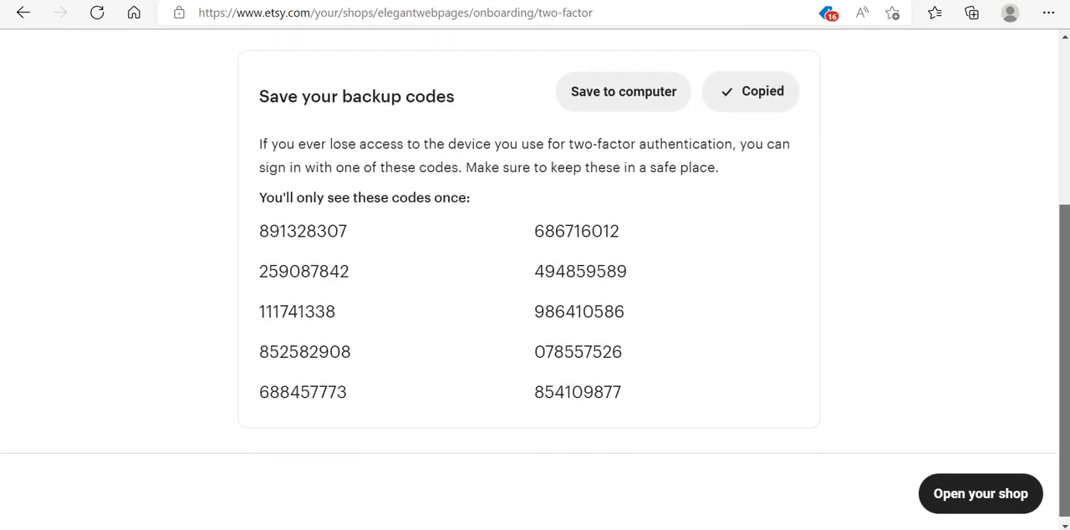
pyautogui.moveTo(1064, 327); pyautogui.dragTo(1067, 164)
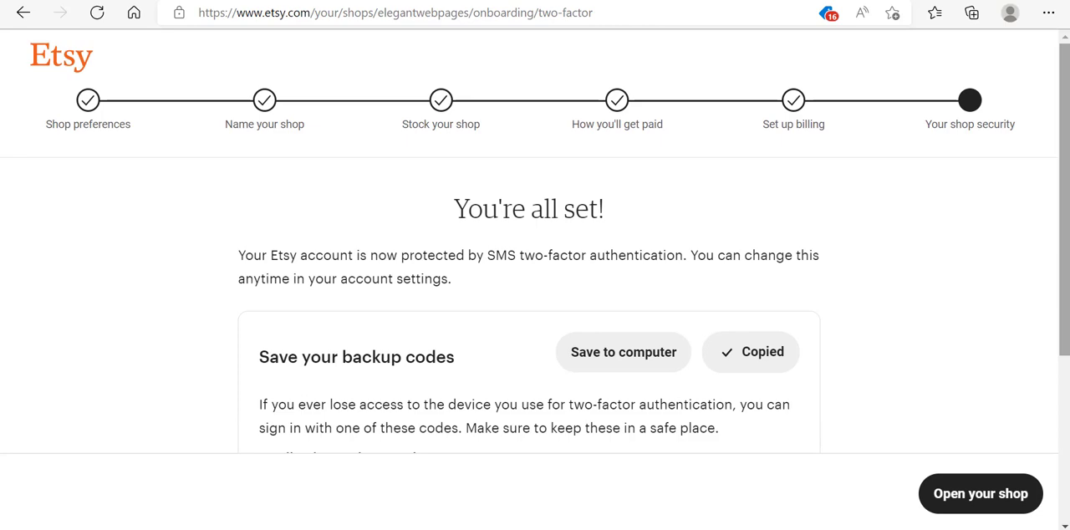
pyautogui.click(967, 498)
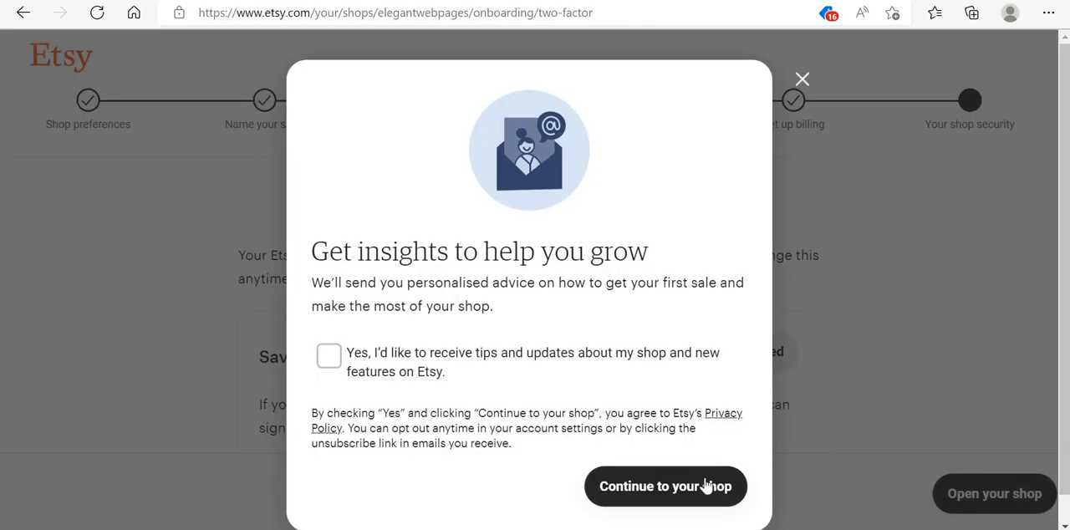
pyautogui.click(644, 487)
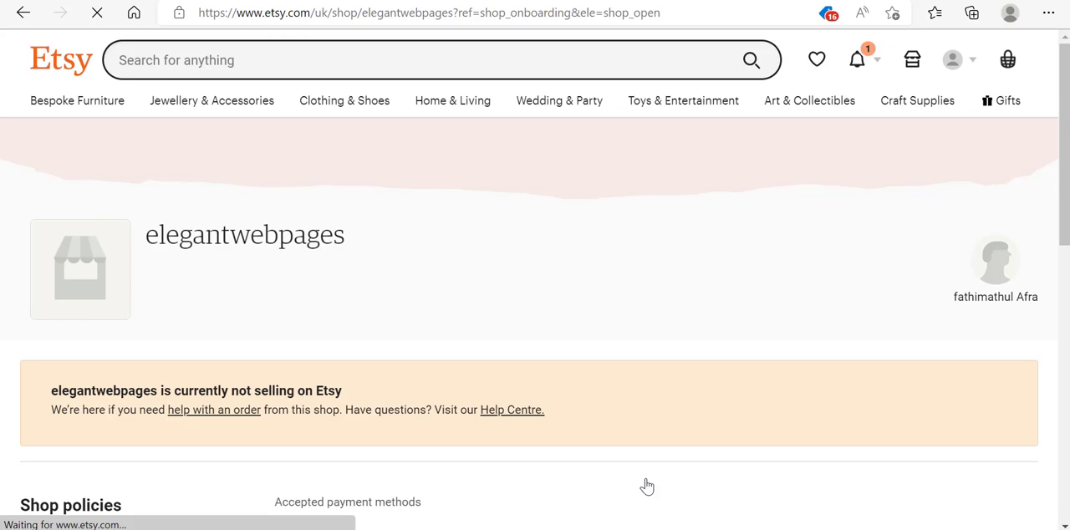
pyautogui.moveTo(1065, 203); pyautogui.dragTo(1066, 149)
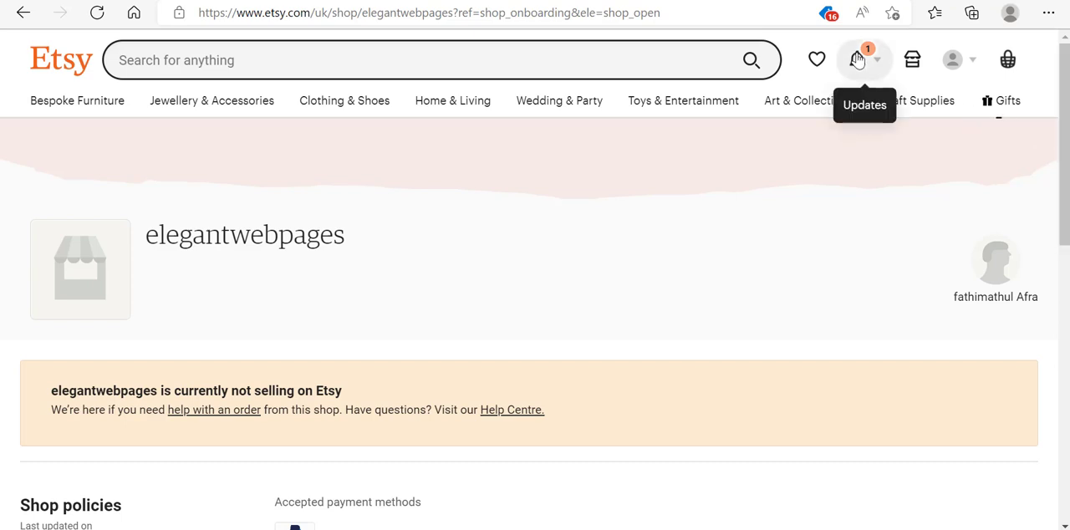
pyautogui.click(816, 59)
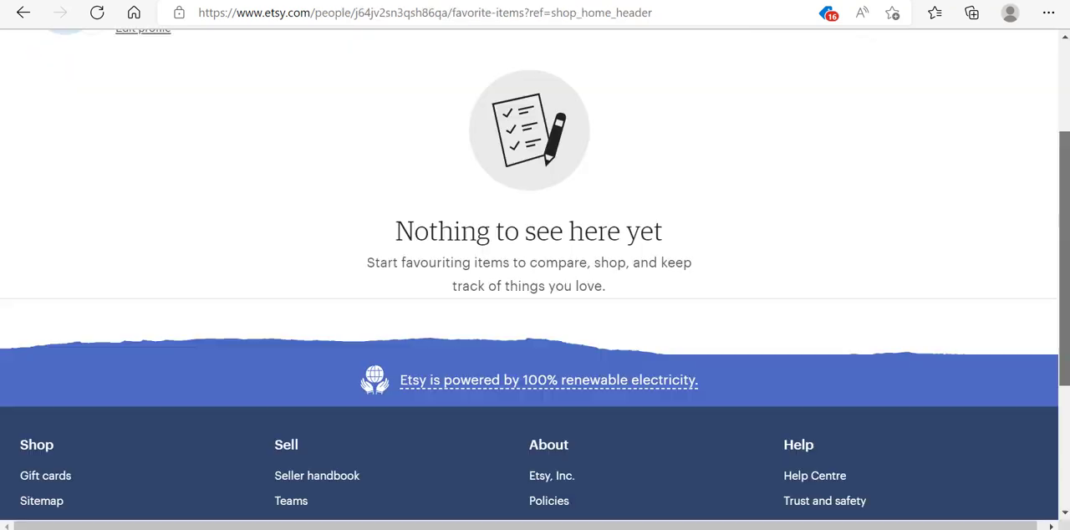
pyautogui.hotkey('alt', 'Left')
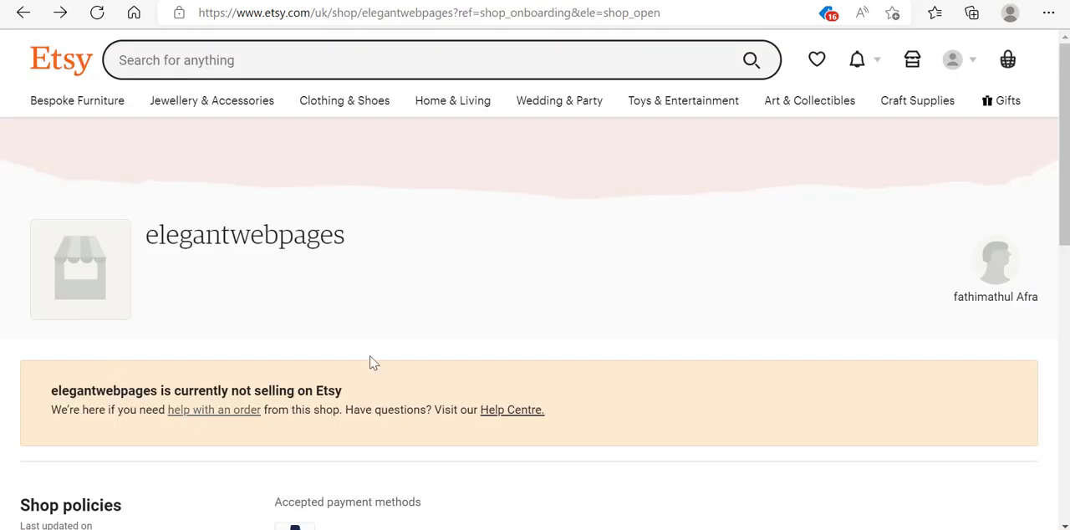
# - Switch to Gmail, open the 'Verify Your Etsy Shop' email and follow its seller registration form link
pyautogui.hotkey('ctrl', 'Tab')
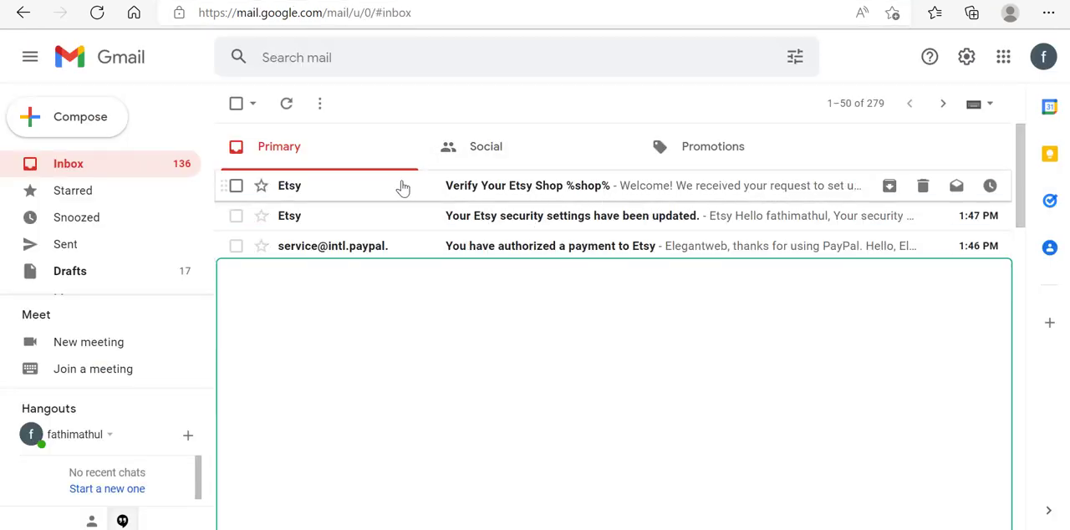
pyautogui.click(593, 190)
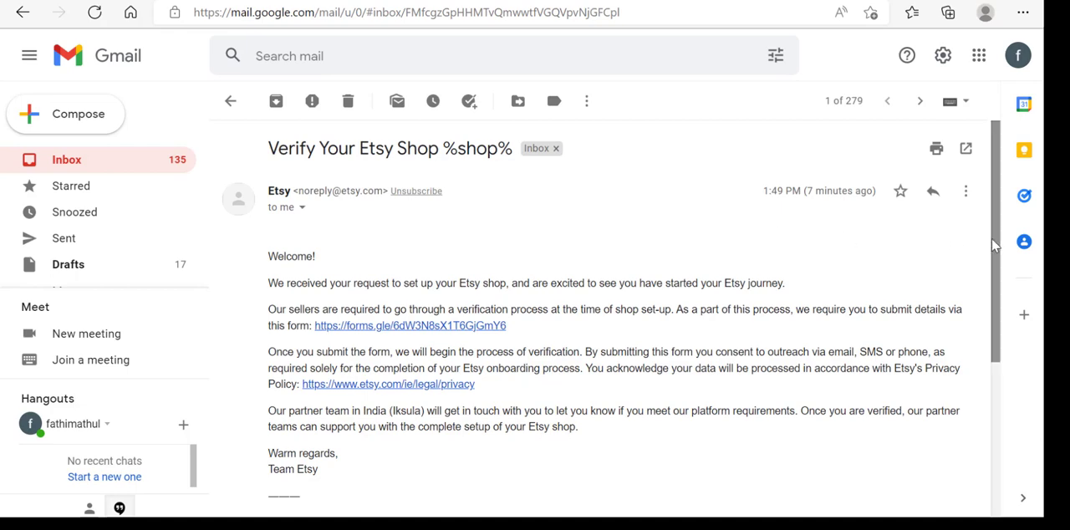
pyautogui.moveTo(995, 242); pyautogui.dragTo(994, 306)
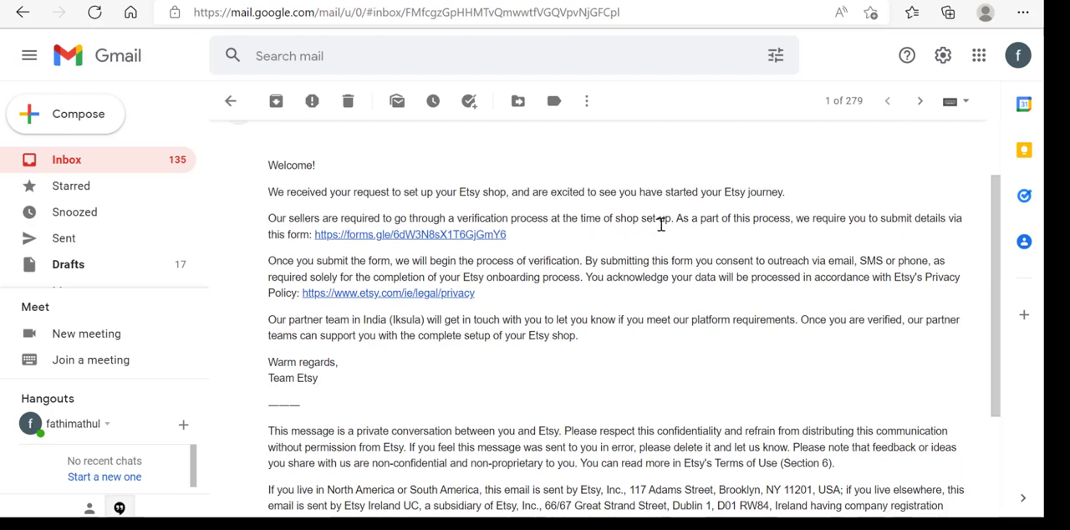
pyautogui.click(386, 236)
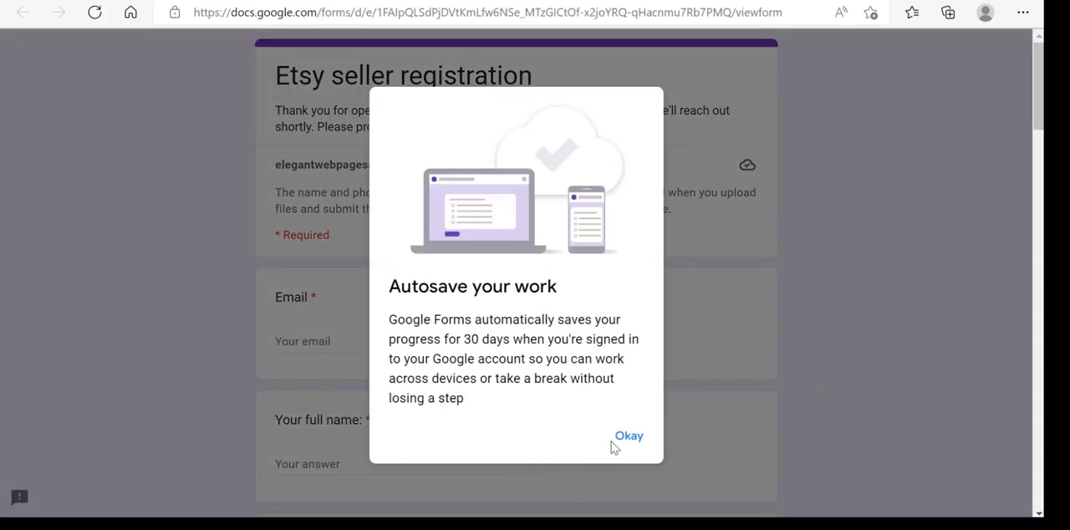
# - Dismiss the autosave notice and review all required fields of the Etsy seller registration form
pyautogui.click(629, 437)
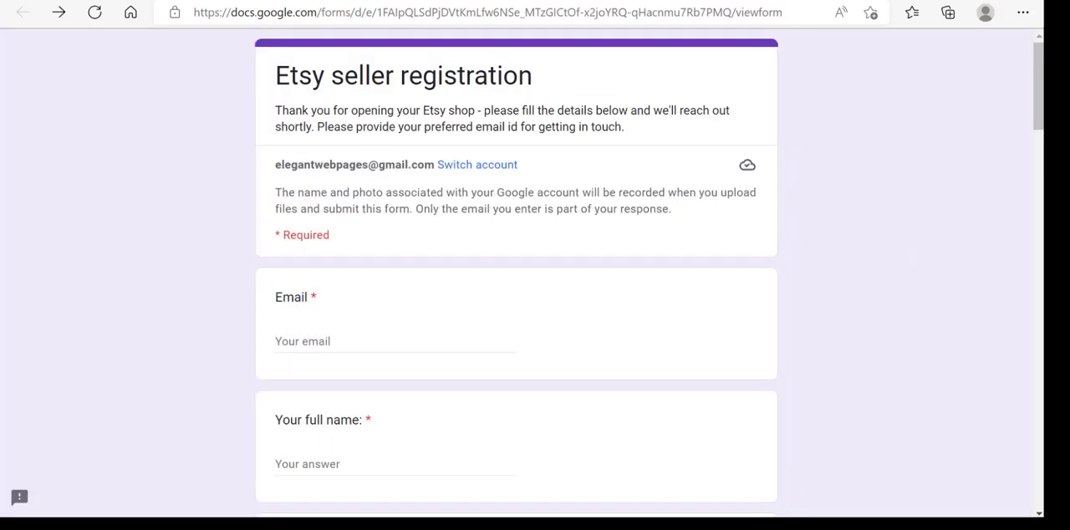
pyautogui.scroll(-2, 516, 276)
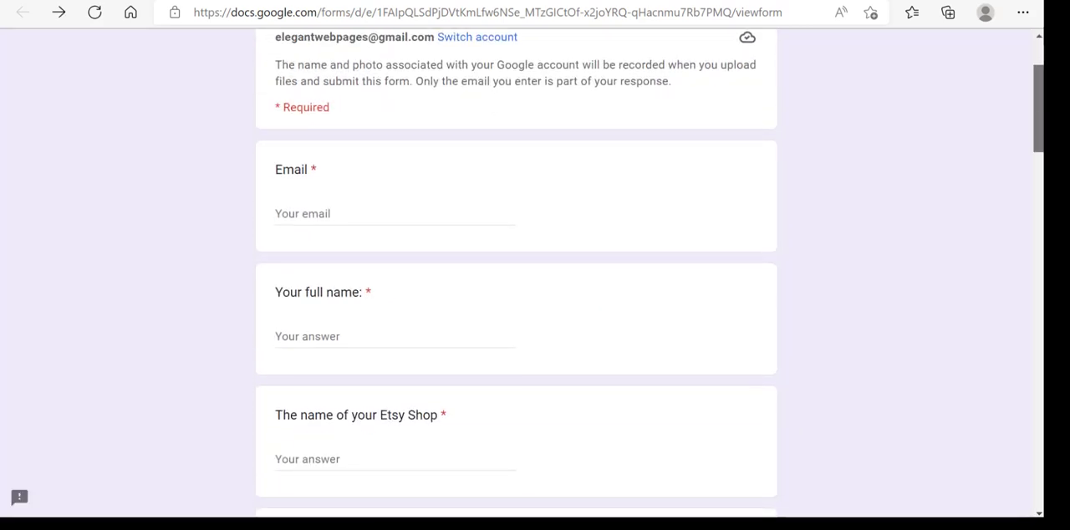
pyautogui.scroll(-2, 516, 276)
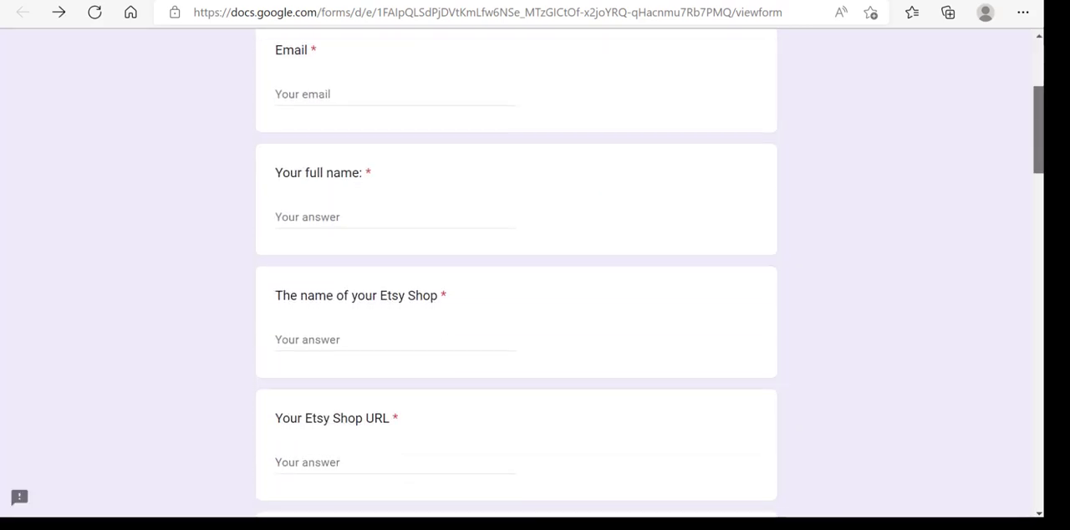
pyautogui.scroll(-2, 515, 276)
pyautogui.scroll(-4, 516, 276)
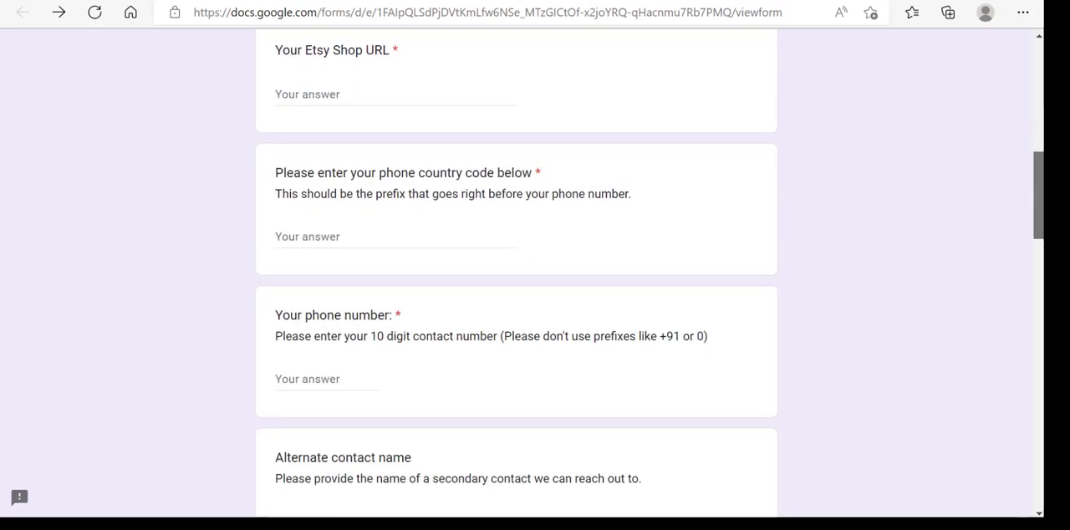
pyautogui.scroll(-3, 516, 276)
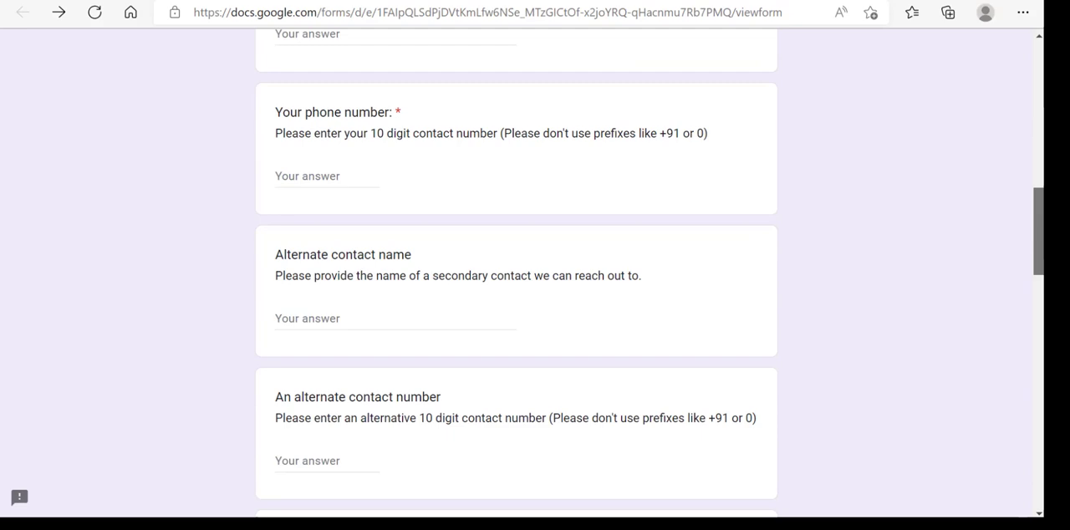
pyautogui.scroll(-4, 516, 276)
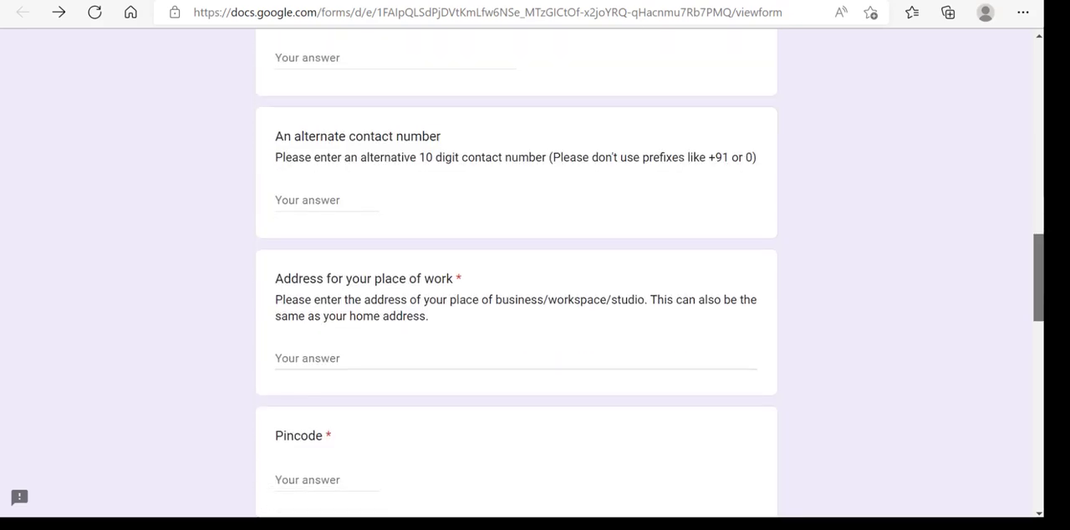
pyautogui.scroll(-5, 515, 276)
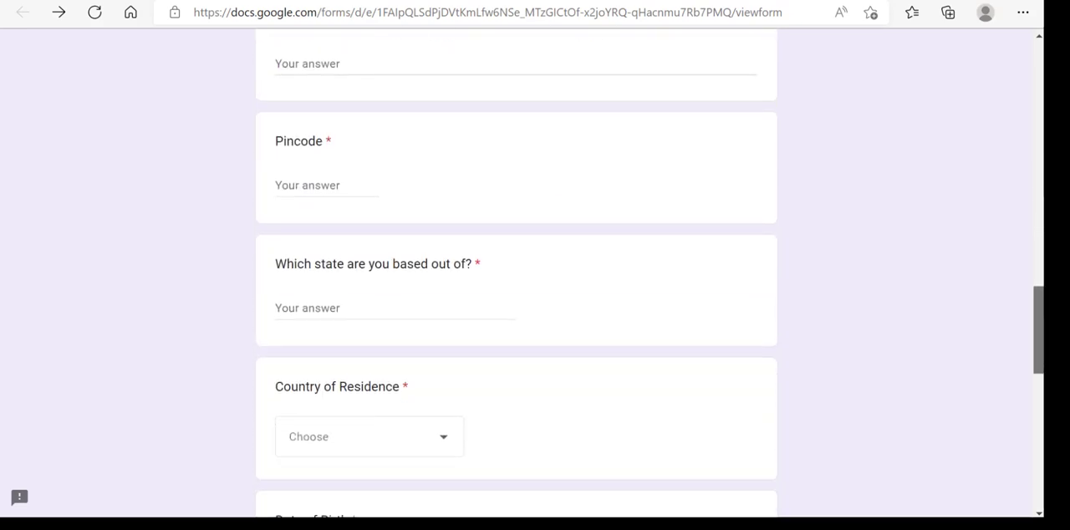
pyautogui.scroll(-3, 516, 276)
pyautogui.scroll(-7, 515, 275)
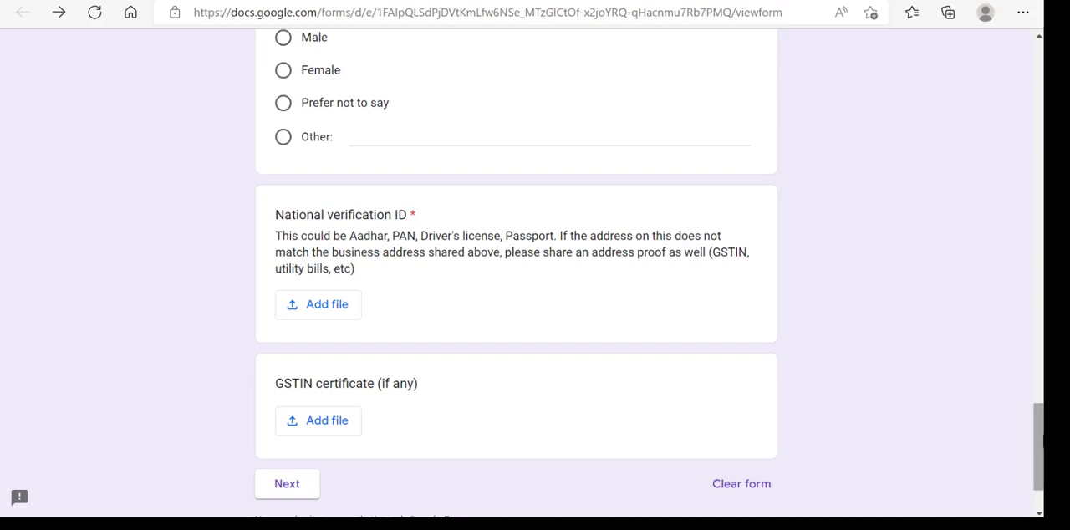
pyautogui.moveTo(1039, 466); pyautogui.dragTo(1039, 105)
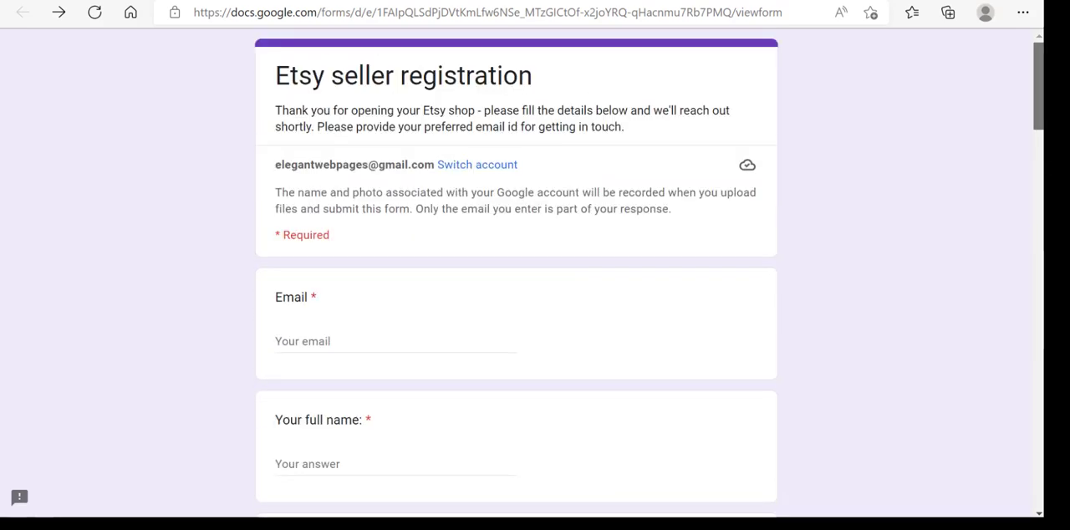
pyautogui.moveTo(1039, 100)
pyautogui.mouseDown()
pyautogui.moveTo(1039, 184)
pyautogui.moveTo(1039, 99)
pyautogui.mouseUp()
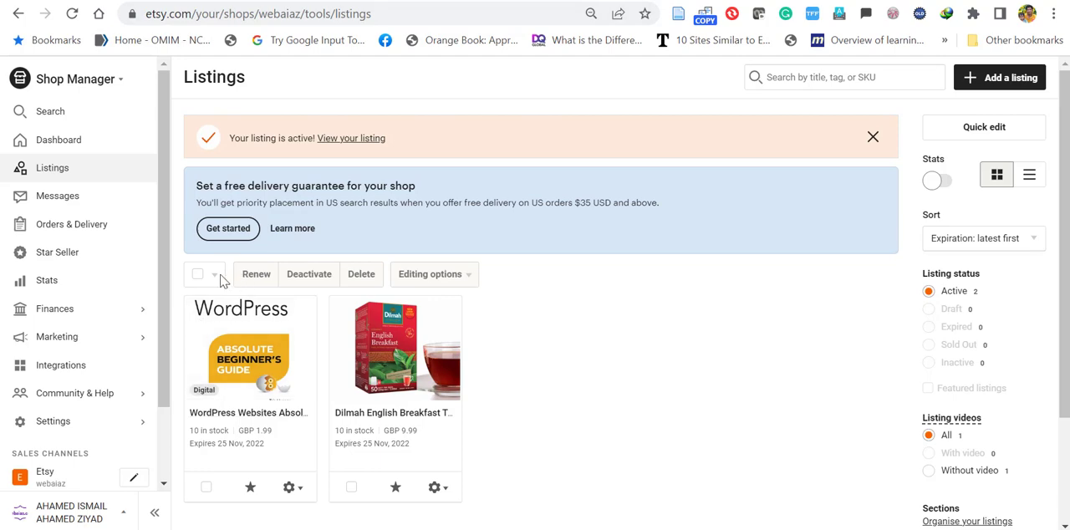
# - Open the public page of the WordPress Websites Absolute Beginner's Guide 2022 listing from the shop's listings
pyautogui.click(248, 348)
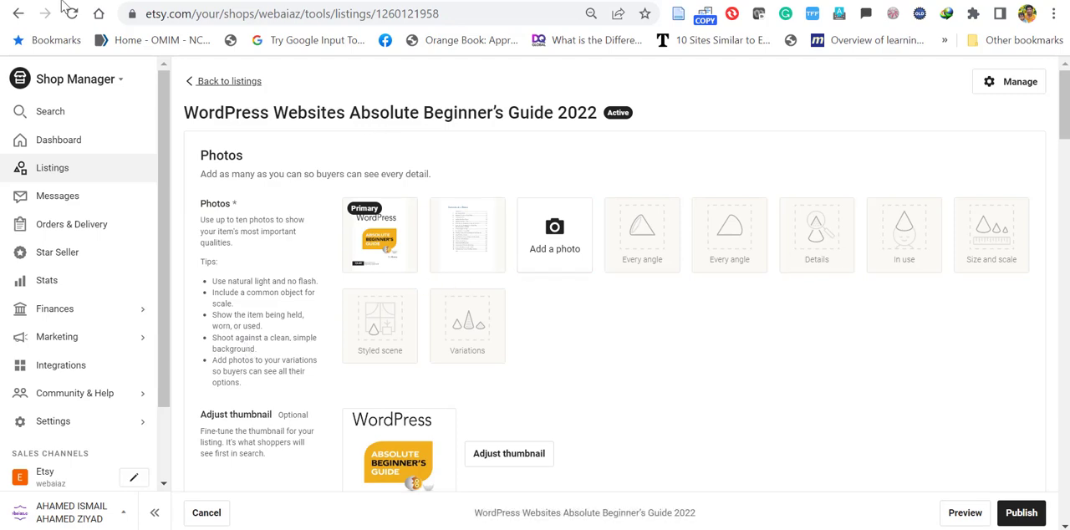
pyautogui.click(18, 14)
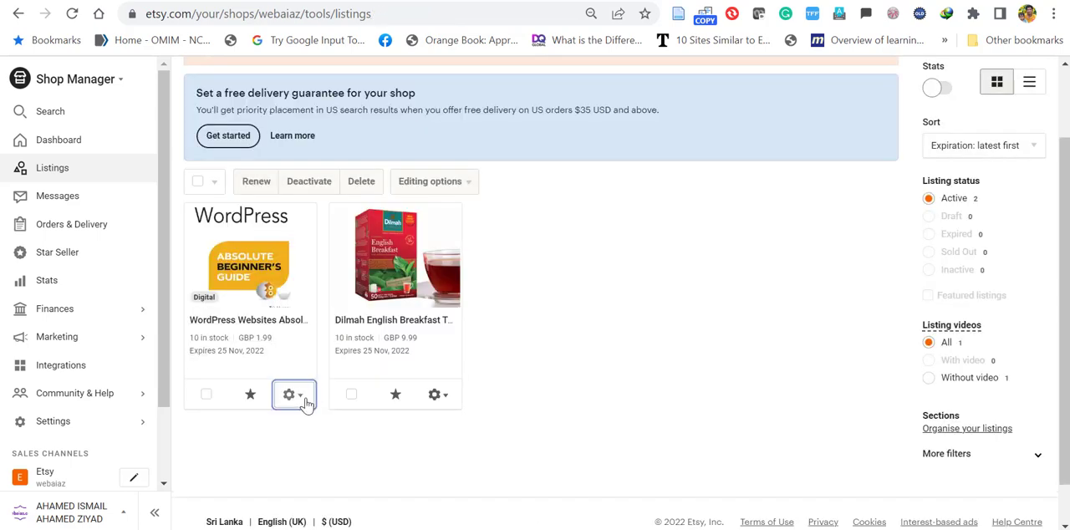
pyautogui.click(304, 400)
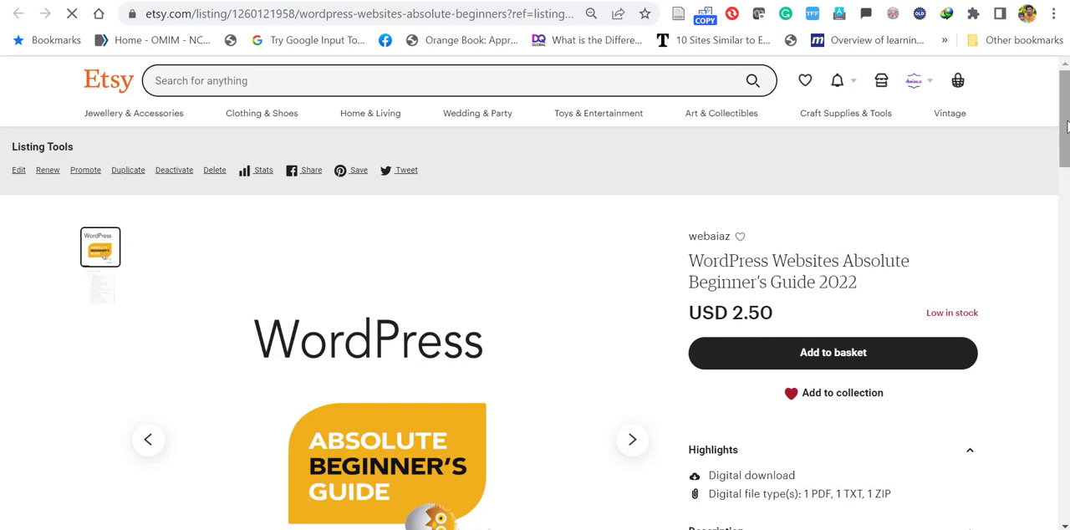
# - Review the live listing's highlights, full description and delivery details
pyautogui.scroll(-2, 1065, 126)
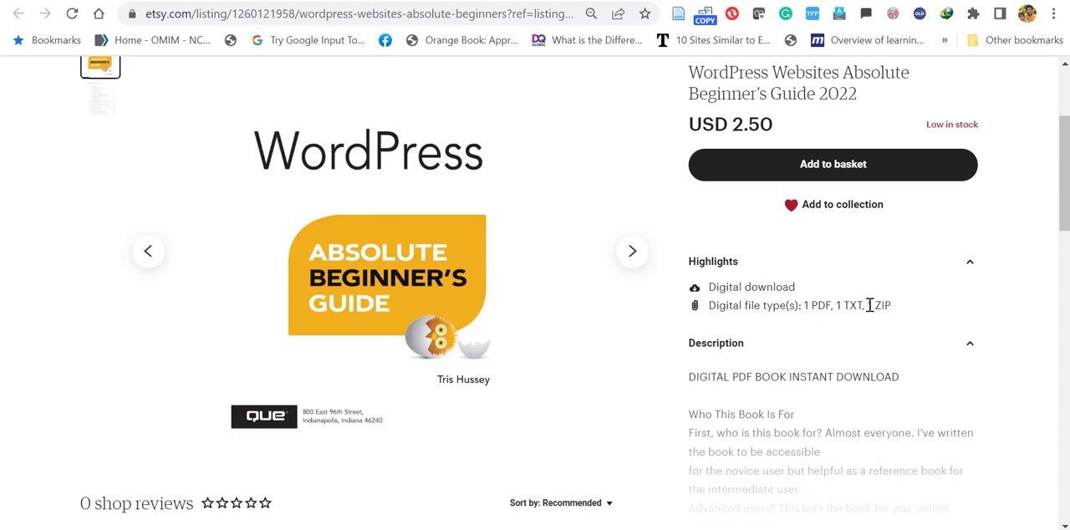
pyautogui.moveTo(1064, 203); pyautogui.dragTo(1064, 242)
pyautogui.click(833, 377)
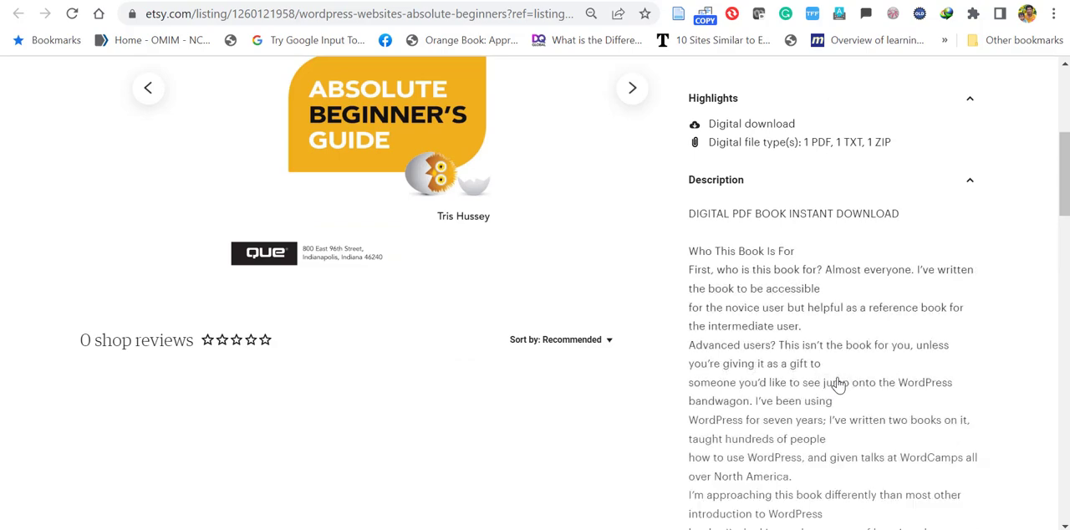
pyautogui.scroll(-5, 836, 384)
pyautogui.scroll(-5, 777, 323)
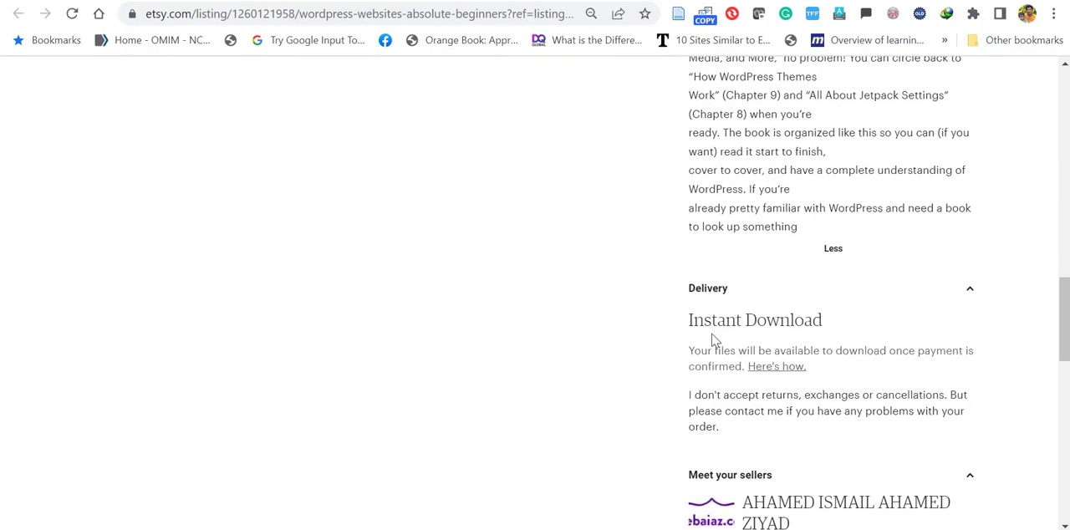
pyautogui.moveTo(1064, 338)
pyautogui.mouseDown()
pyautogui.moveTo(1064, 315)
pyautogui.moveTo(1063, 326)
pyautogui.mouseUp()
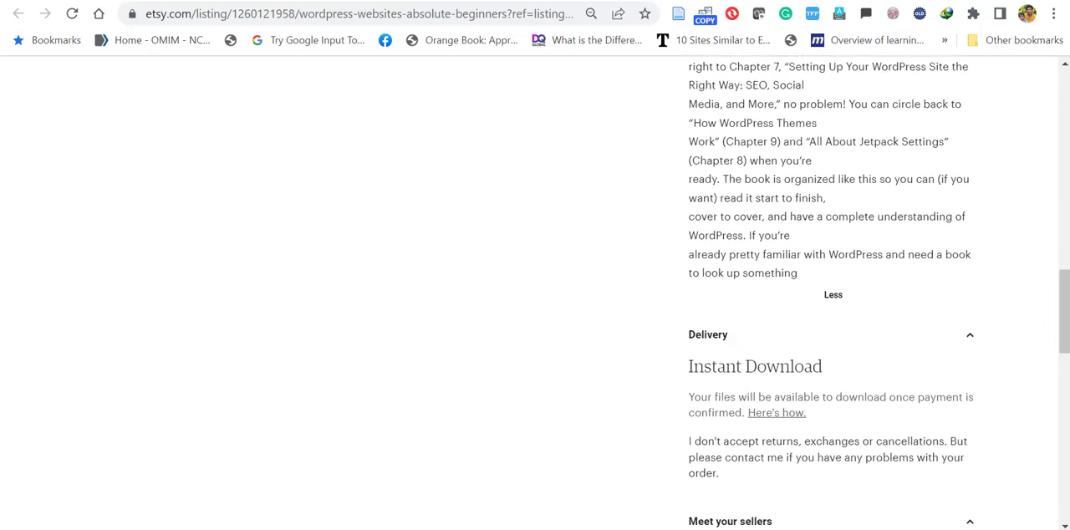